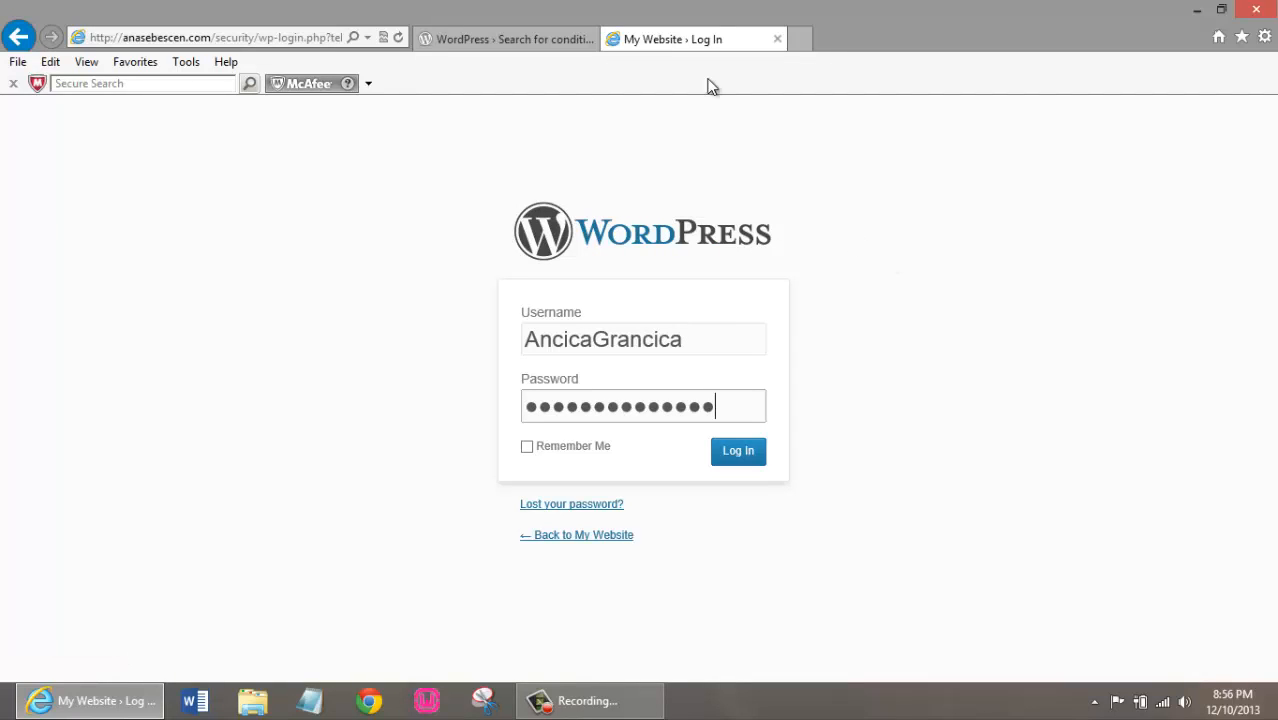
# Examine the full address of the login page, including its redirect part and the part before it
pyautogui.click(290, 38)
pyautogui.click(296, 38)
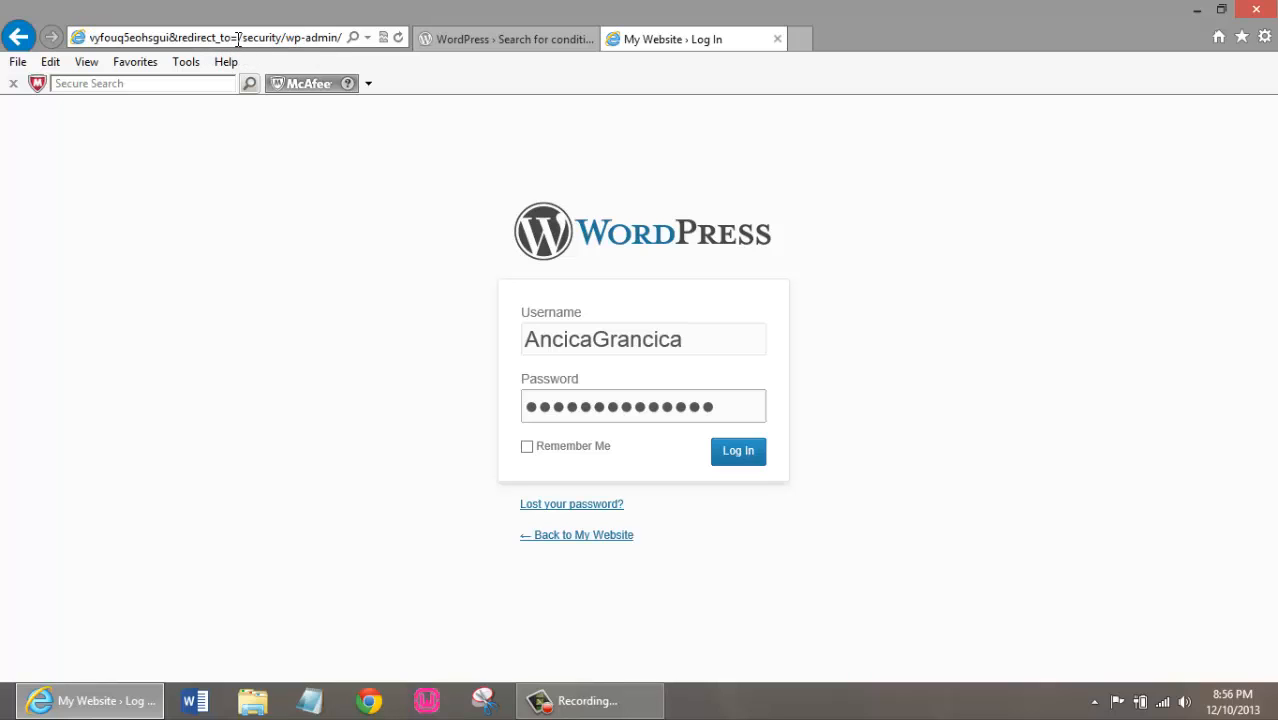
pyautogui.moveTo(238, 38); pyautogui.dragTo(369, 39)
pyautogui.click(266, 38)
pyautogui.click(213, 38)
pyautogui.click(178, 38)
pyautogui.click(311, 40)
pyautogui.press('Left')
pyautogui.press('Left')
pyautogui.press('Left')
pyautogui.press('Left')
pyautogui.press('Left')
pyautogui.press('Left')
pyautogui.press('Left')
pyautogui.press('Left')
pyautogui.press('Left')
pyautogui.press('Left')
pyautogui.press('Left')
pyautogui.press('Left')
pyautogui.press('Left')
pyautogui.press('Left')
pyautogui.press('Left')
pyautogui.press('Left')
pyautogui.press('Left')
pyautogui.press('Left')
pyautogui.press('Left')
pyautogui.press('Left')
pyautogui.press('Left')
pyautogui.press('Left')
pyautogui.press('Left')
pyautogui.press('Left')
pyautogui.press('Left')
pyautogui.press('Left')
pyautogui.press('Left')
pyautogui.press('Left')
pyautogui.press('Left')
pyautogui.press('Left')
pyautogui.press('Left')
pyautogui.press('Left')
pyautogui.press('Left')
pyautogui.press('Left')
pyautogui.press('Left')
pyautogui.press('Left')
pyautogui.press('Left')
pyautogui.press('Left')
pyautogui.press('Left')
pyautogui.press('Left')
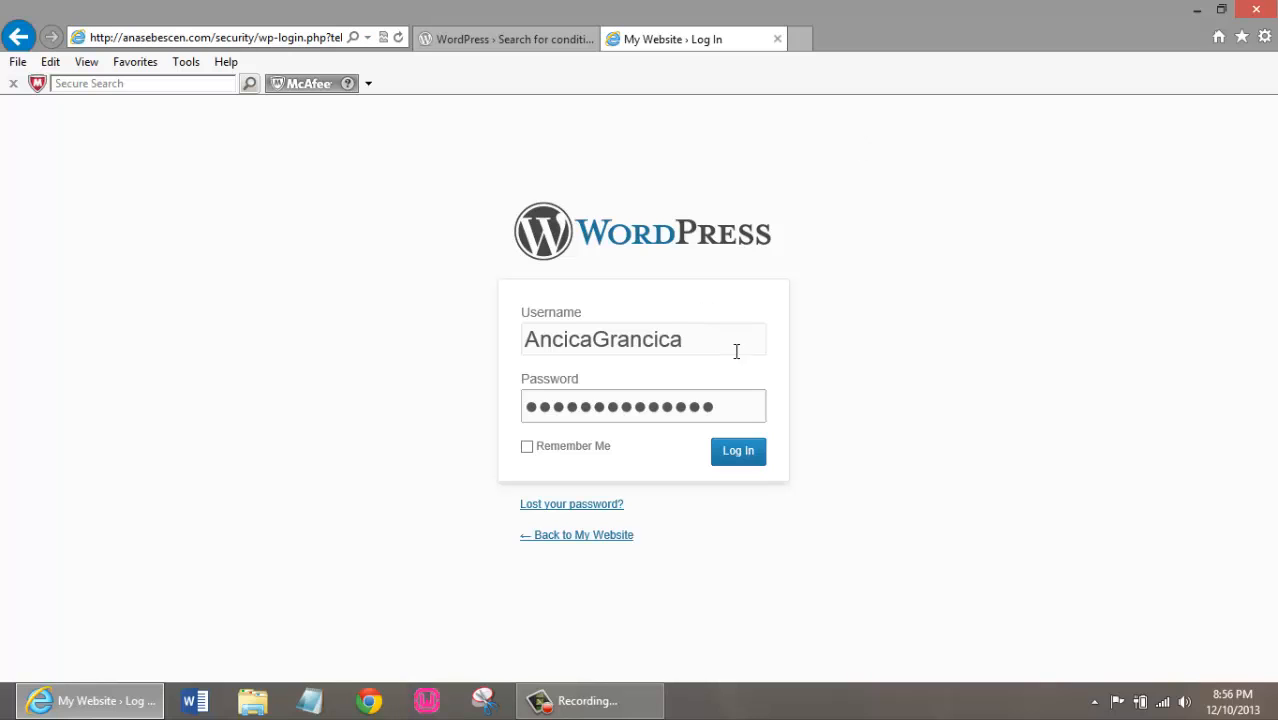
# Log in to the WordPress site and activate the Conditional CAPTCHA for Wordpress plugin
pyautogui.click(741, 456)
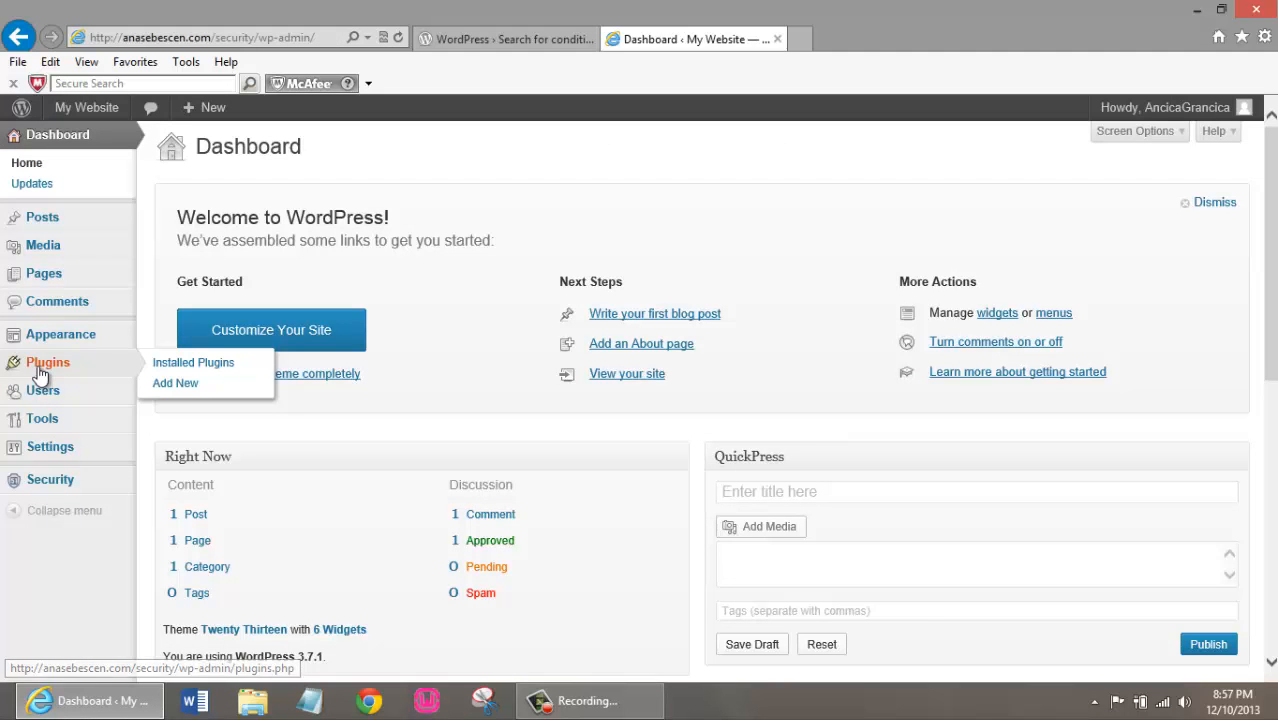
pyautogui.click(110, 365)
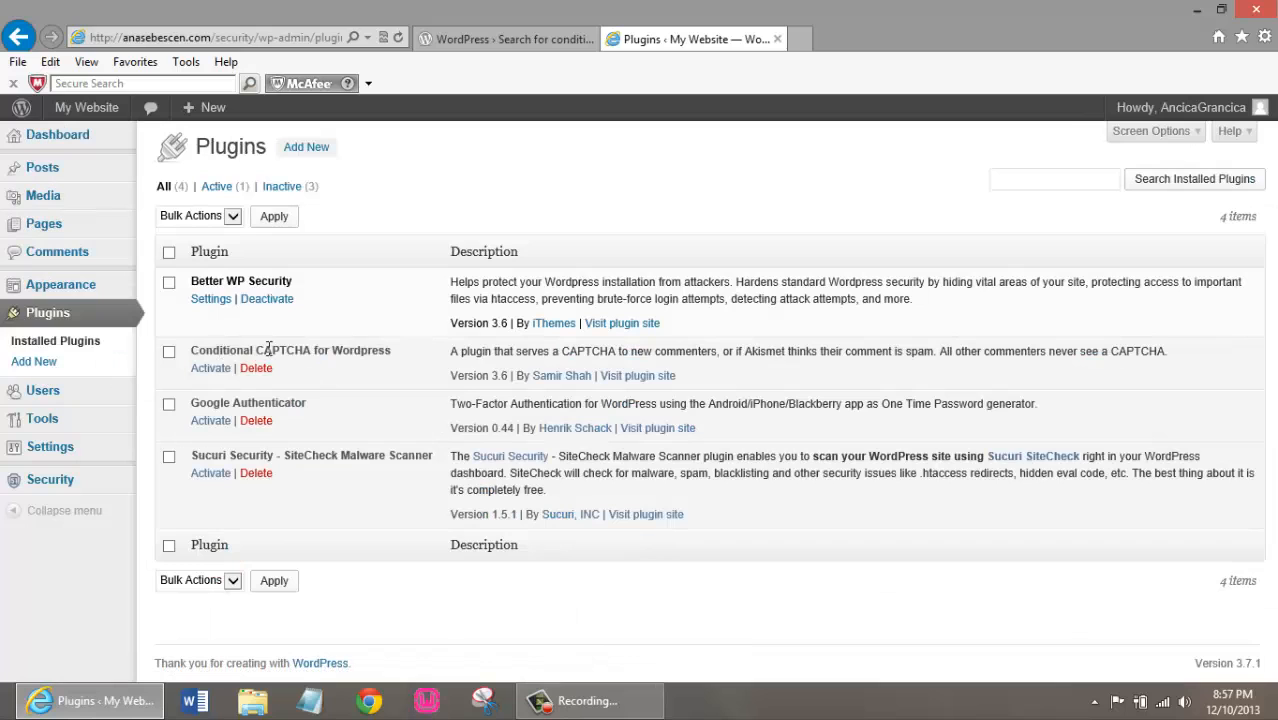
pyautogui.click(211, 369)
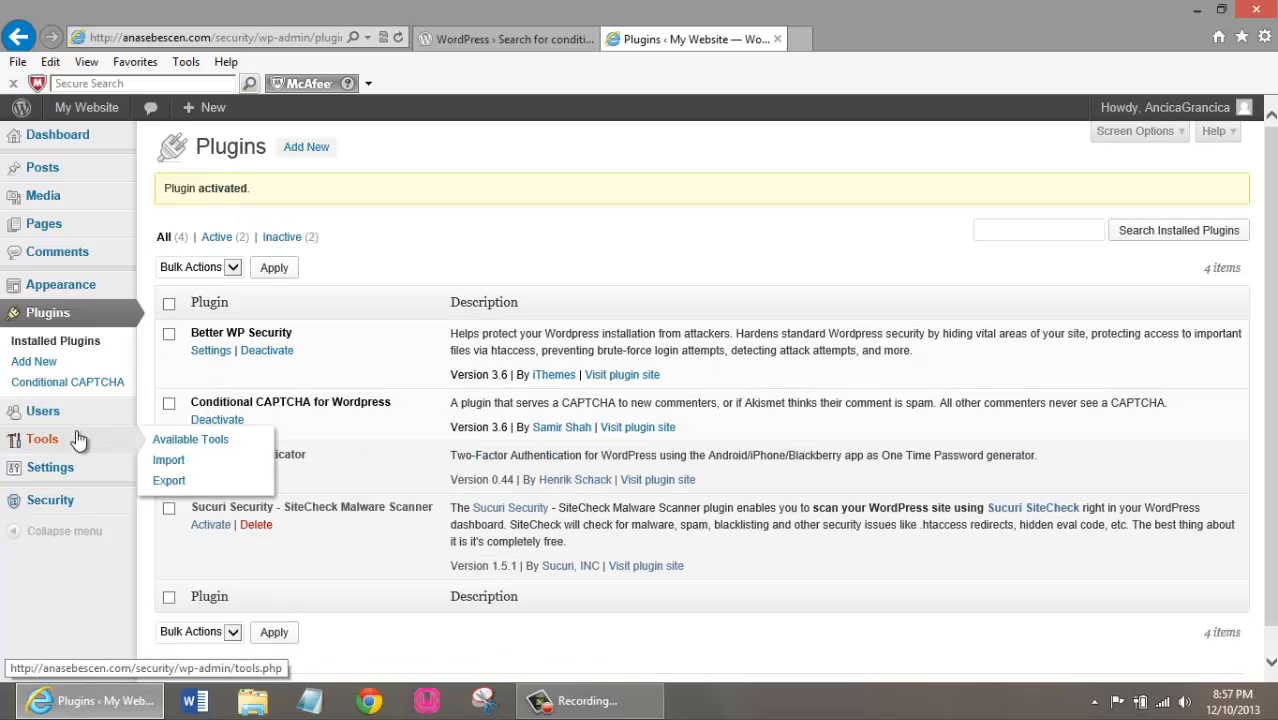
# Open the Conditional CAPTCHA plugin's settings and read the Plugin Mode description under Basic setup
pyautogui.click(43, 316)
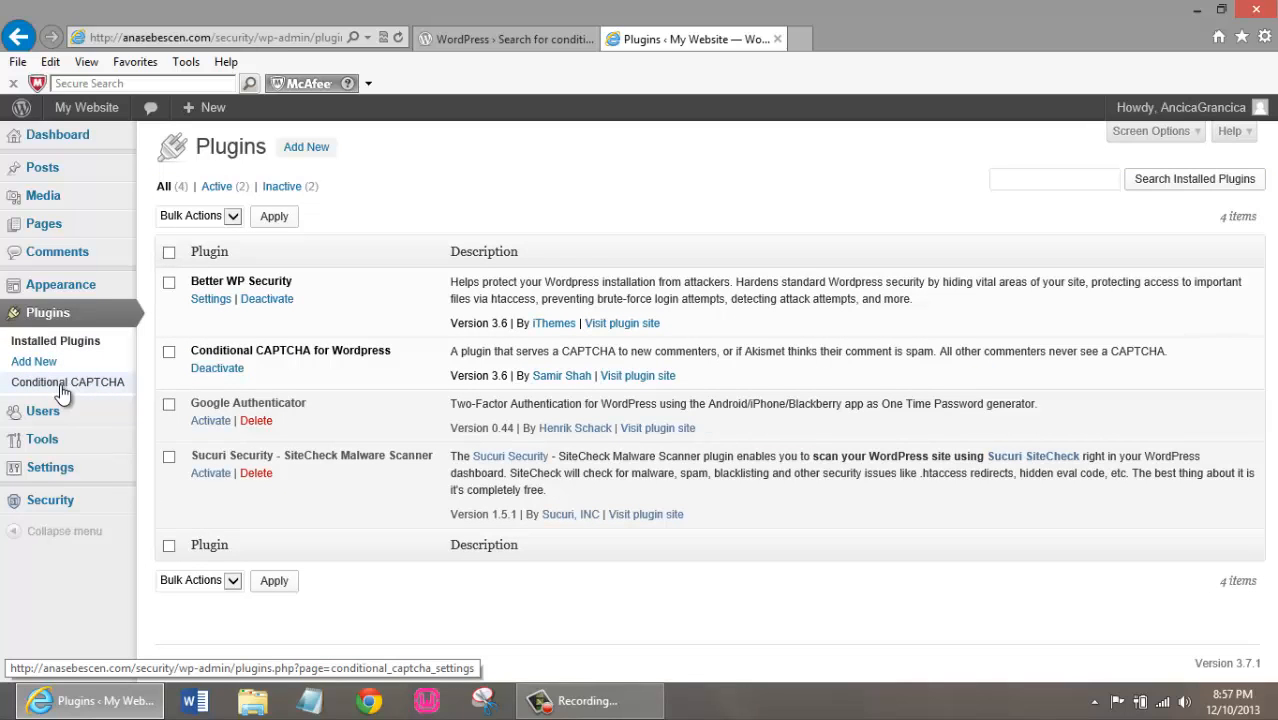
pyautogui.click(60, 385)
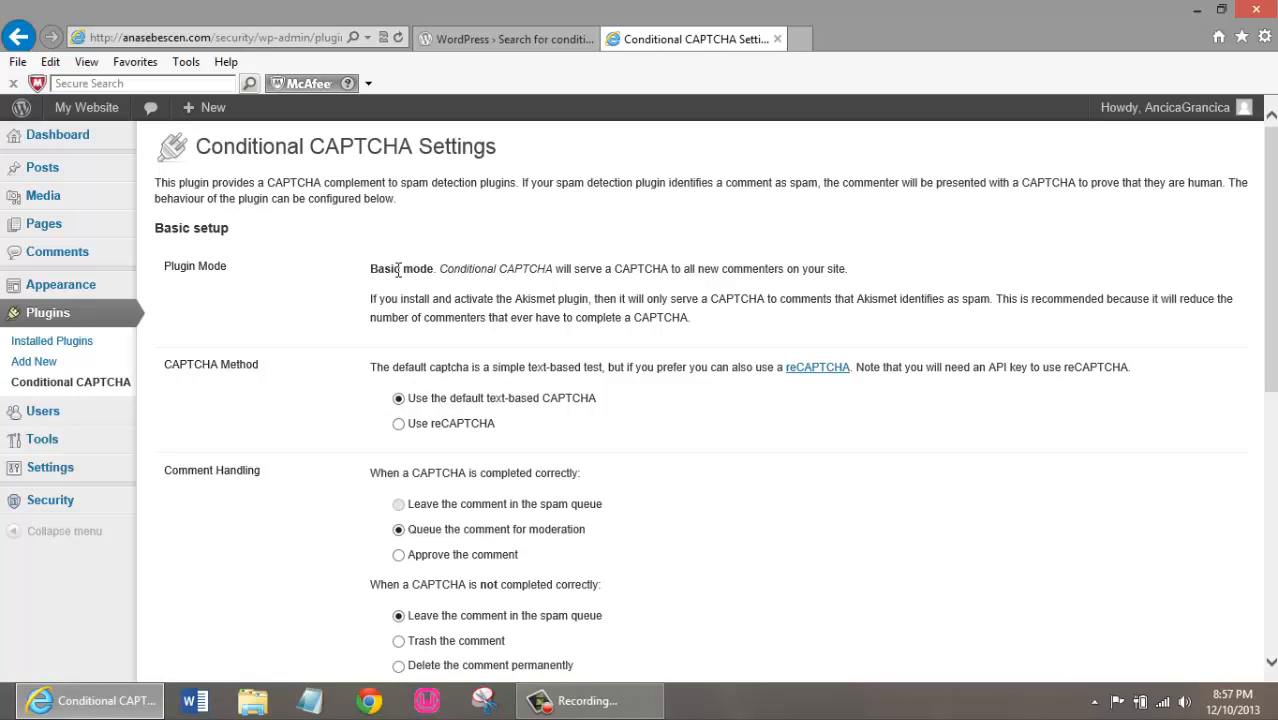
pyautogui.moveTo(162, 229); pyautogui.dragTo(251, 243)
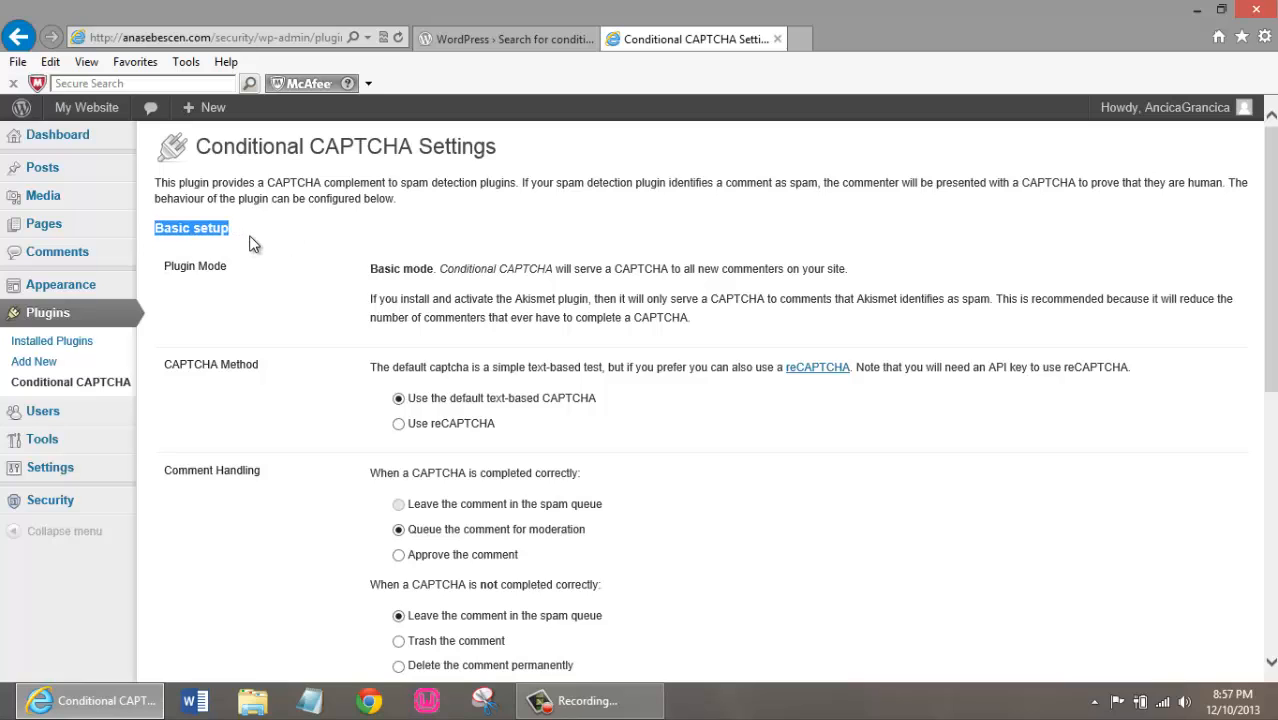
pyautogui.click(245, 248)
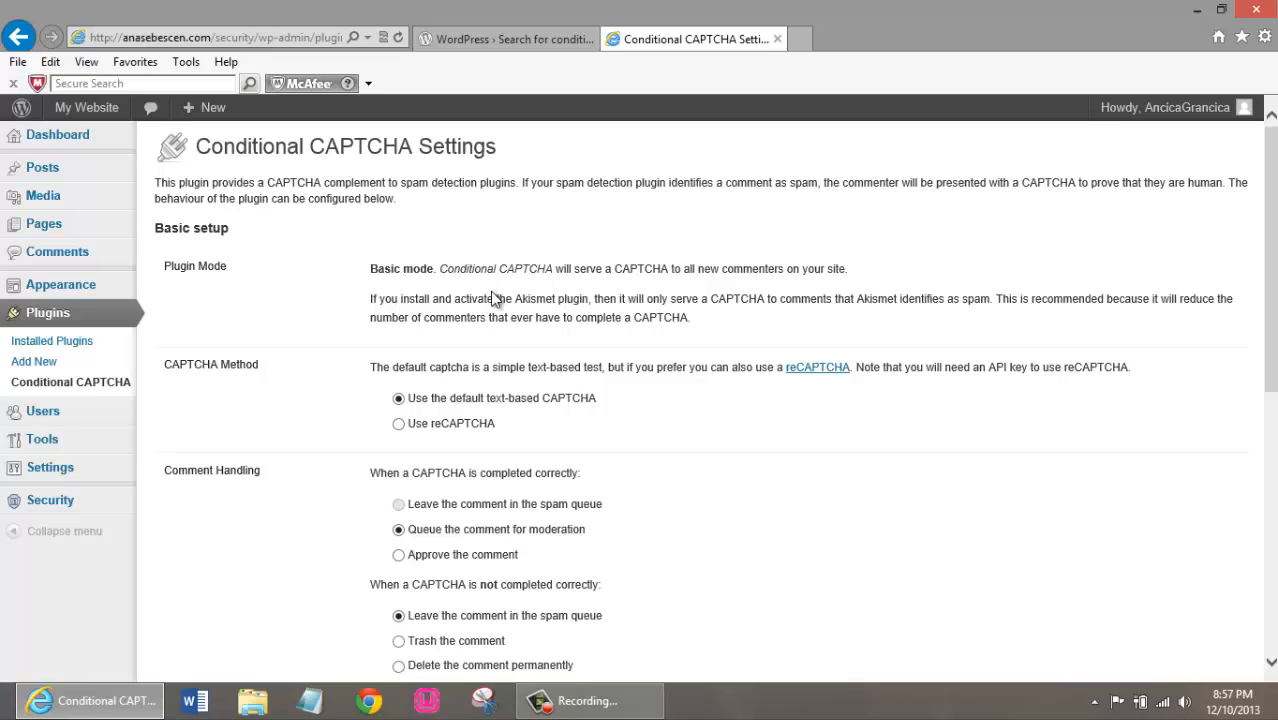
pyautogui.moveTo(376, 298); pyautogui.dragTo(556, 300)
pyautogui.click(730, 331)
pyautogui.click(755, 318)
# Set the CAPTCHA method to reCAPTCHA and start the sign-up for a free key
pyautogui.click(497, 425)
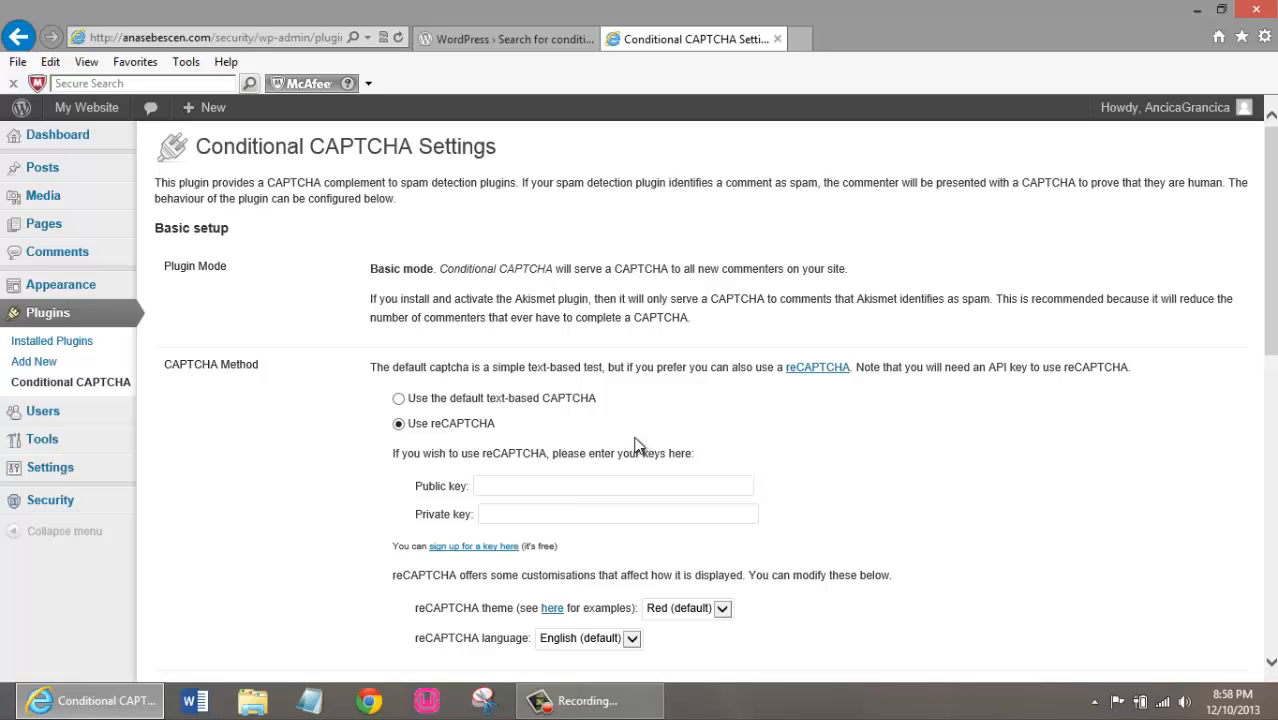
pyautogui.scroll(-2, 656, 409)
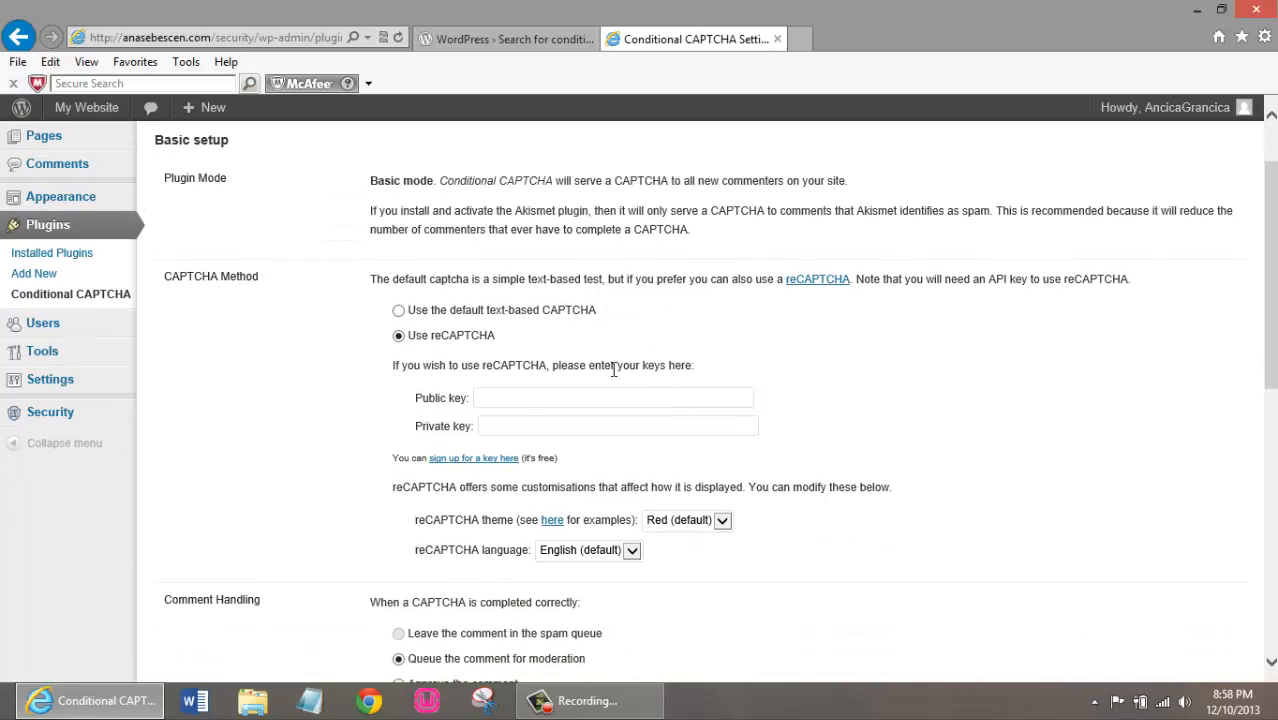
pyautogui.click(502, 462)
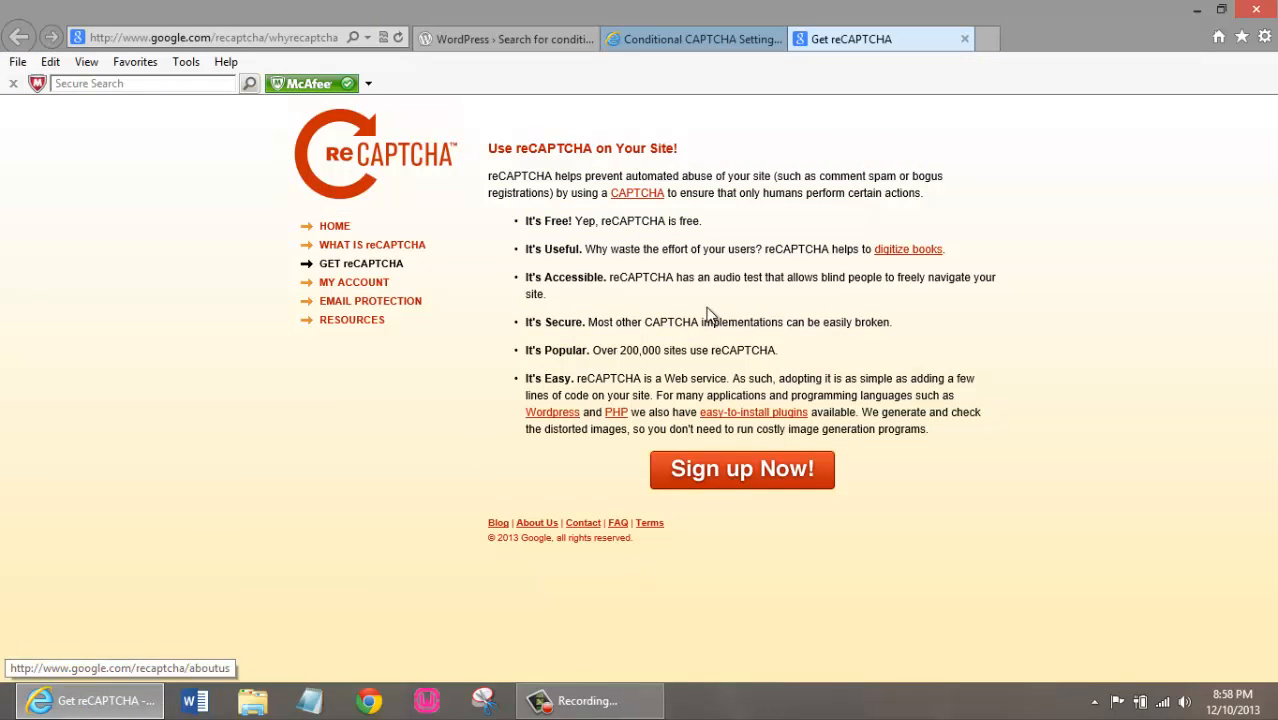
pyautogui.click(740, 470)
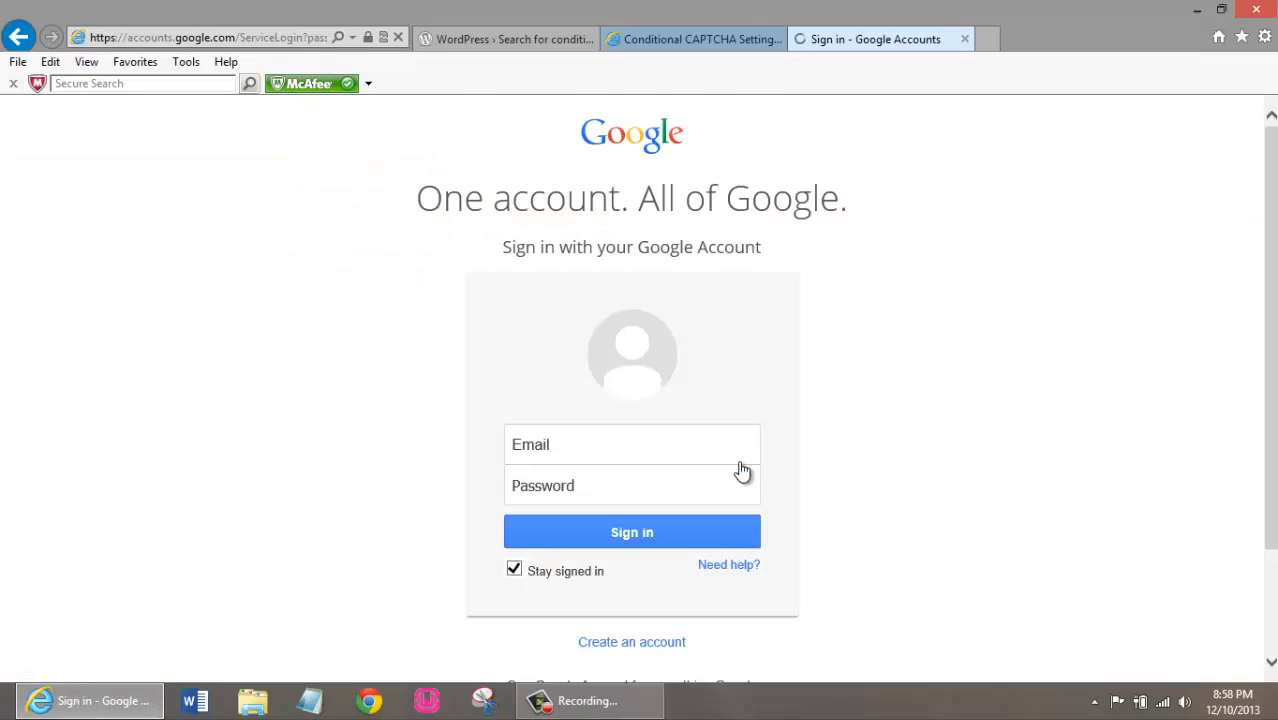
# Sign in to Google with the account's e-mail and password, with Stay signed in turned off
pyautogui.click(514, 569)
pyautogui.click(577, 446)
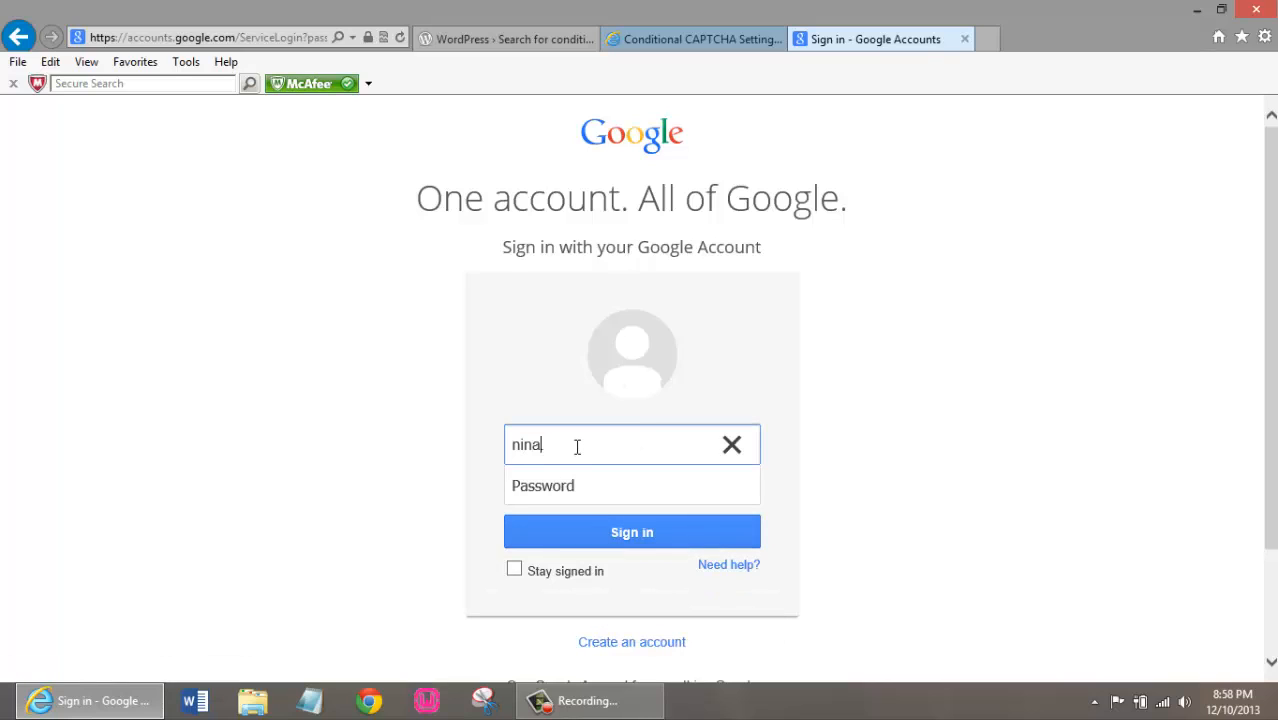
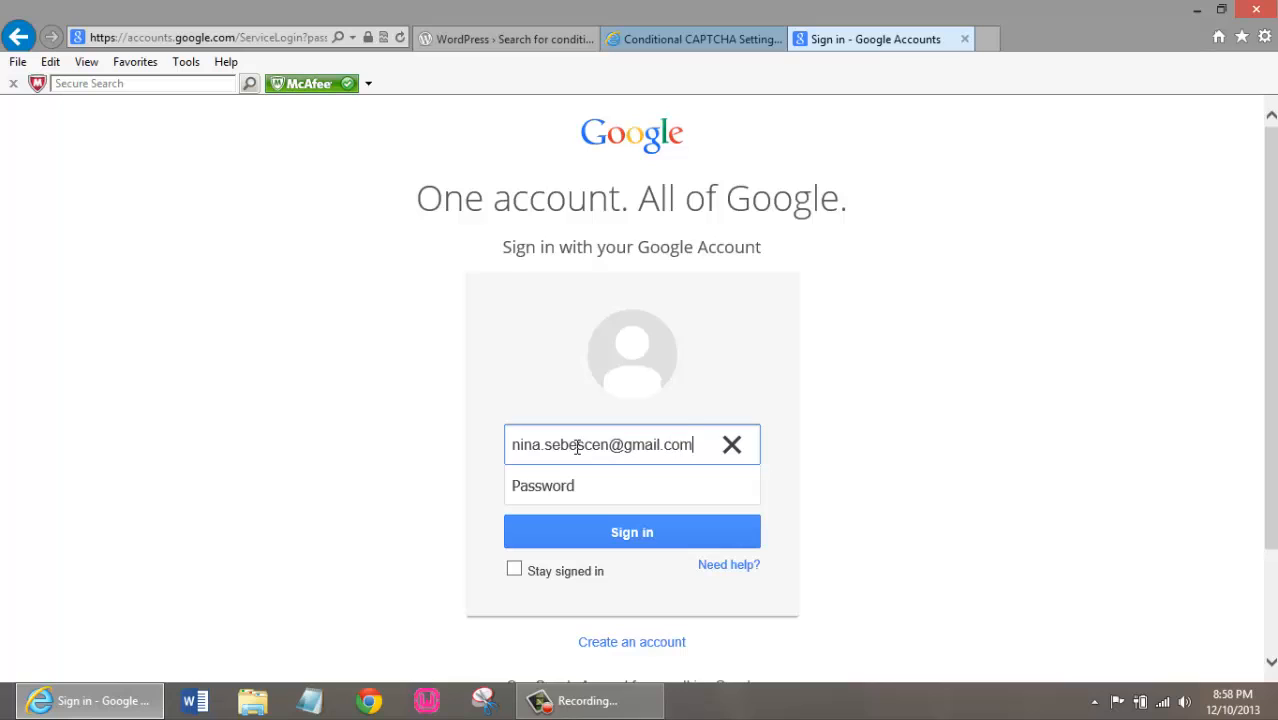
pyautogui.click(607, 490)
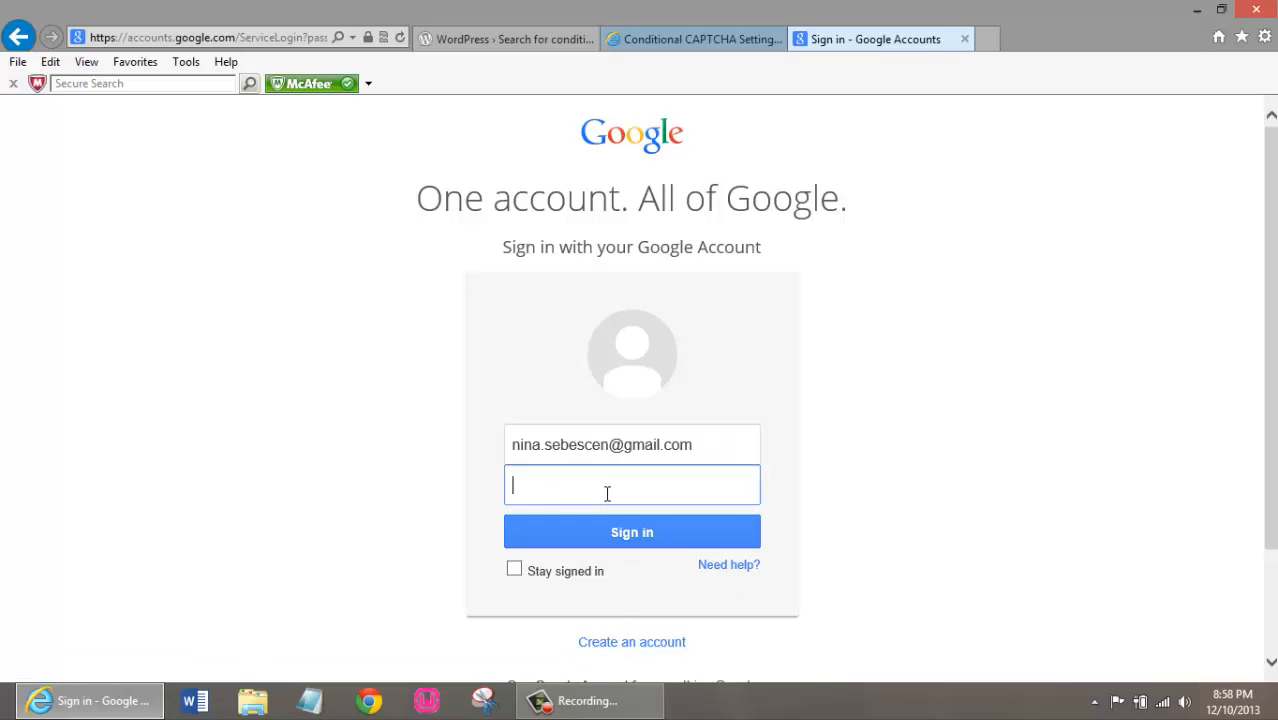
pyautogui.write('•••••••••••••••••')
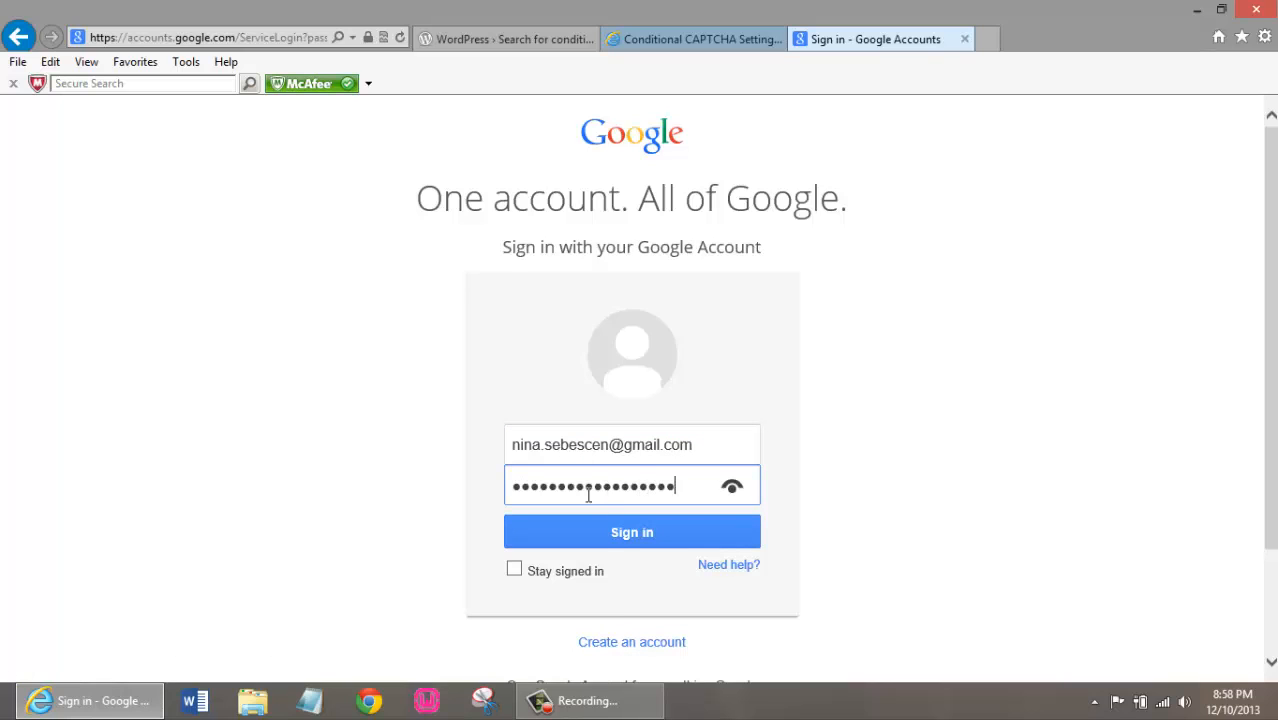
pyautogui.click(631, 535)
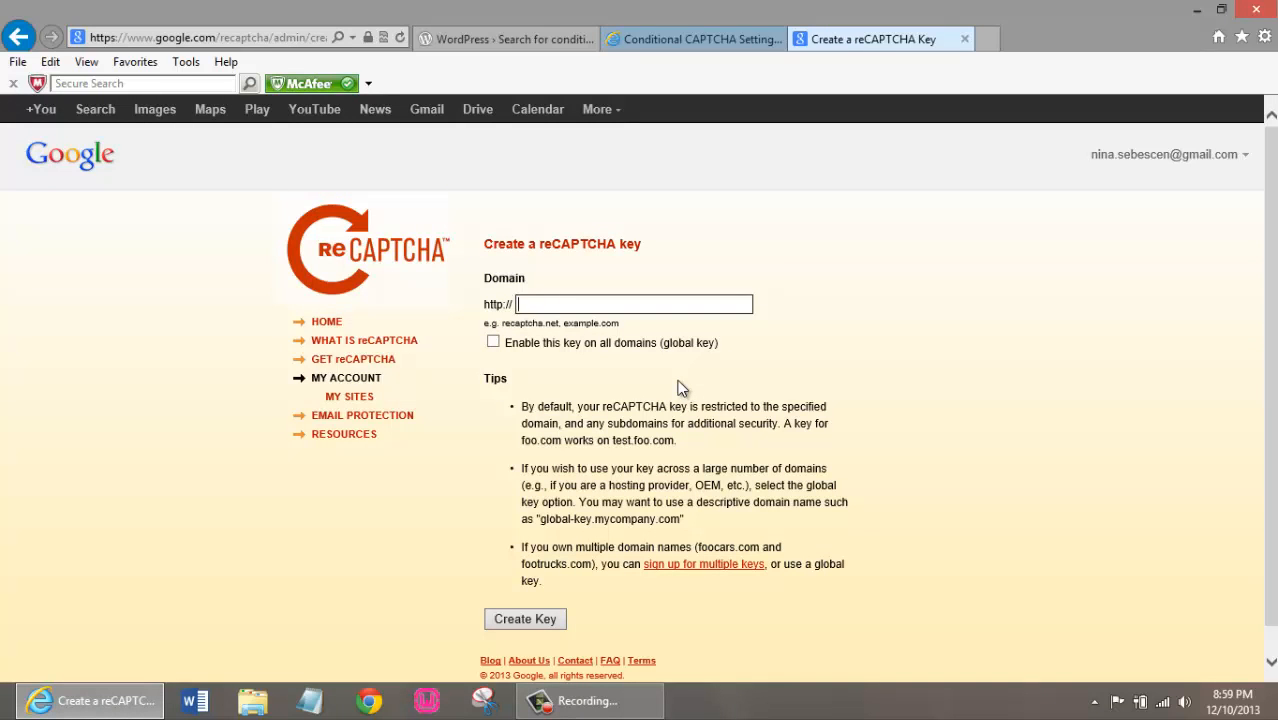
# Create a reCAPTCHA key for the website's domain and enable it on all domains as a global key
pyautogui.write('anasebescen.com')
pyautogui.click(615, 349)
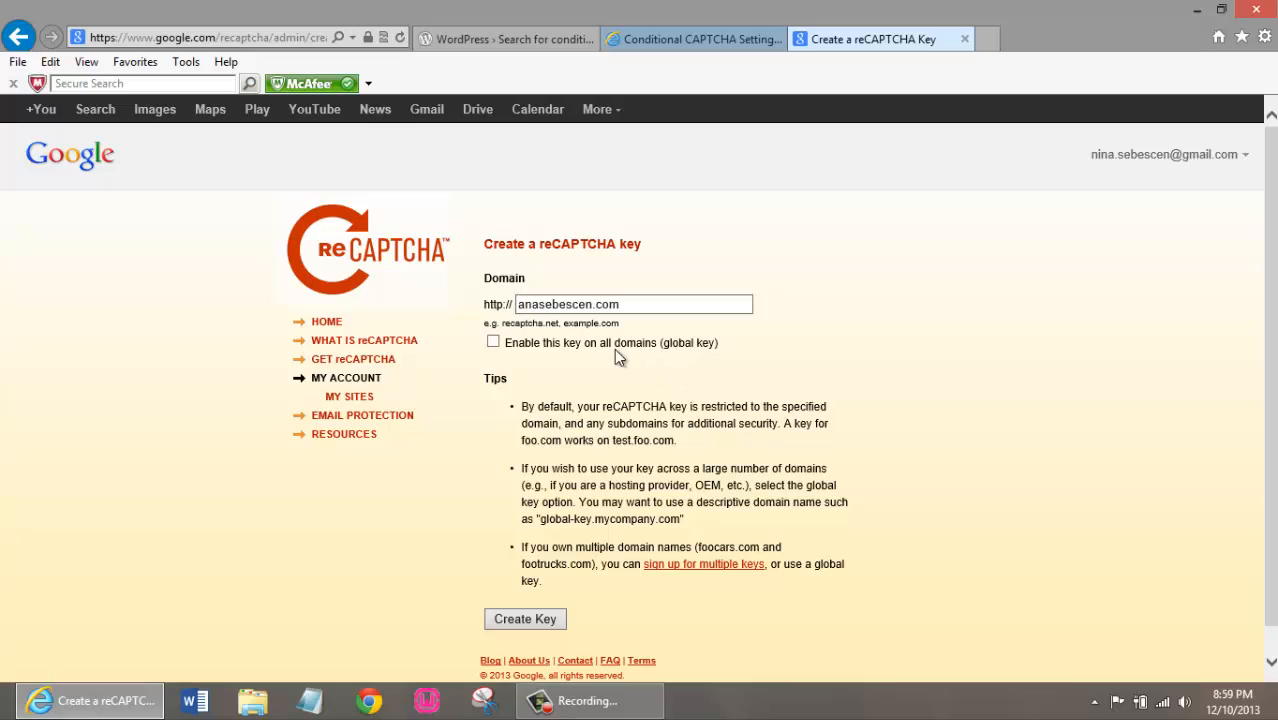
pyautogui.click(493, 344)
pyautogui.scroll(-1, 785, 365)
pyautogui.click(535, 590)
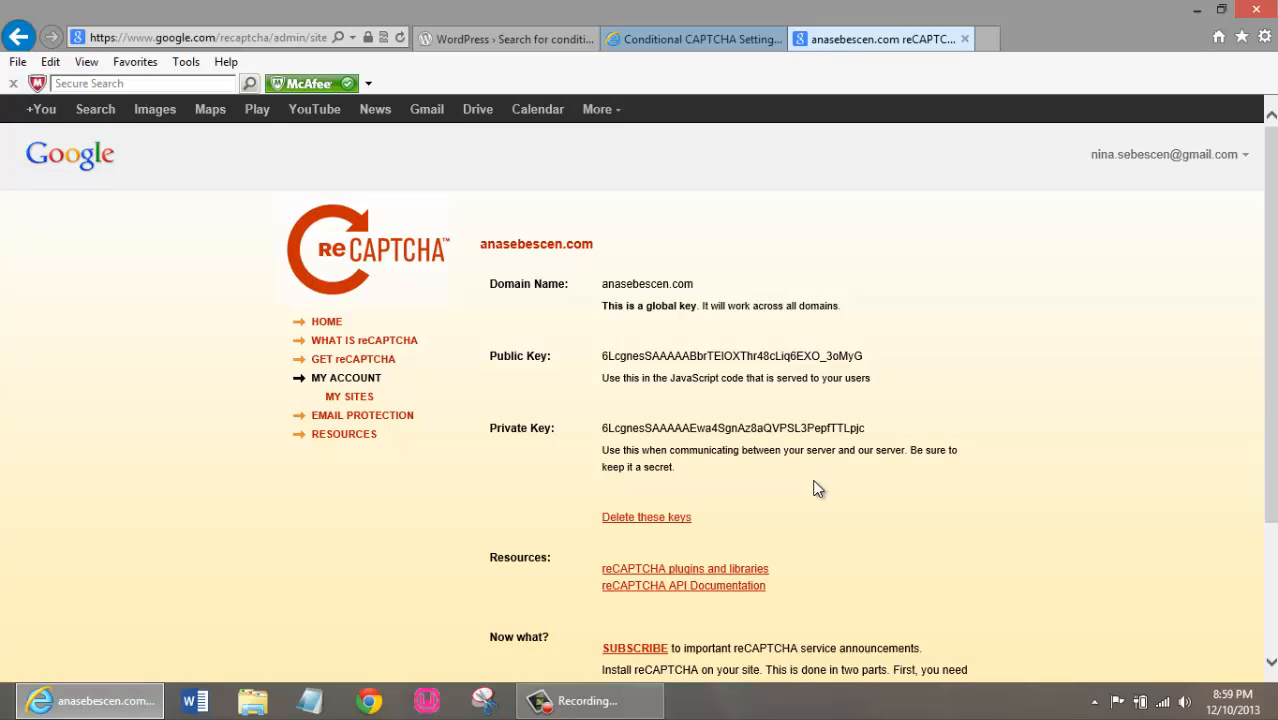
# Copy the reCAPTCHA public key into the plugin's Public key field, without a trailing space
pyautogui.moveTo(599, 357); pyautogui.dragTo(871, 358)
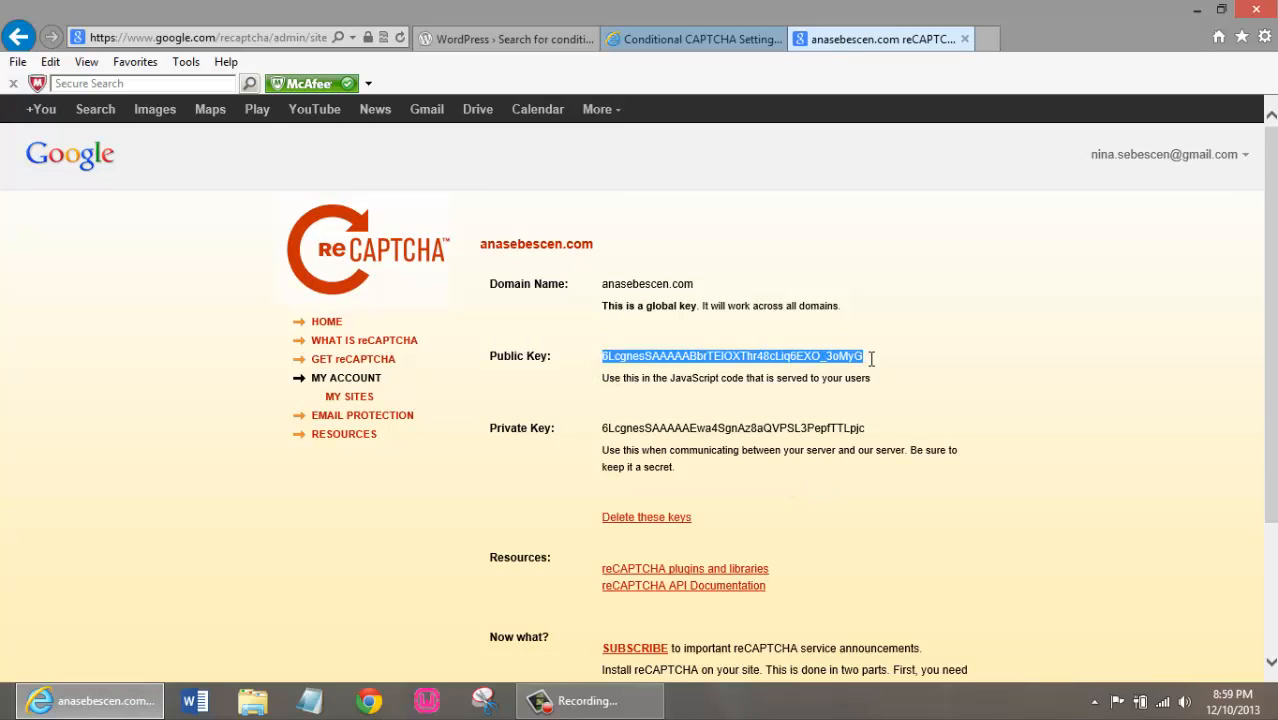
pyautogui.rightClick(846, 362)
pyautogui.click(876, 392)
pyautogui.click(706, 46)
pyautogui.click(562, 397)
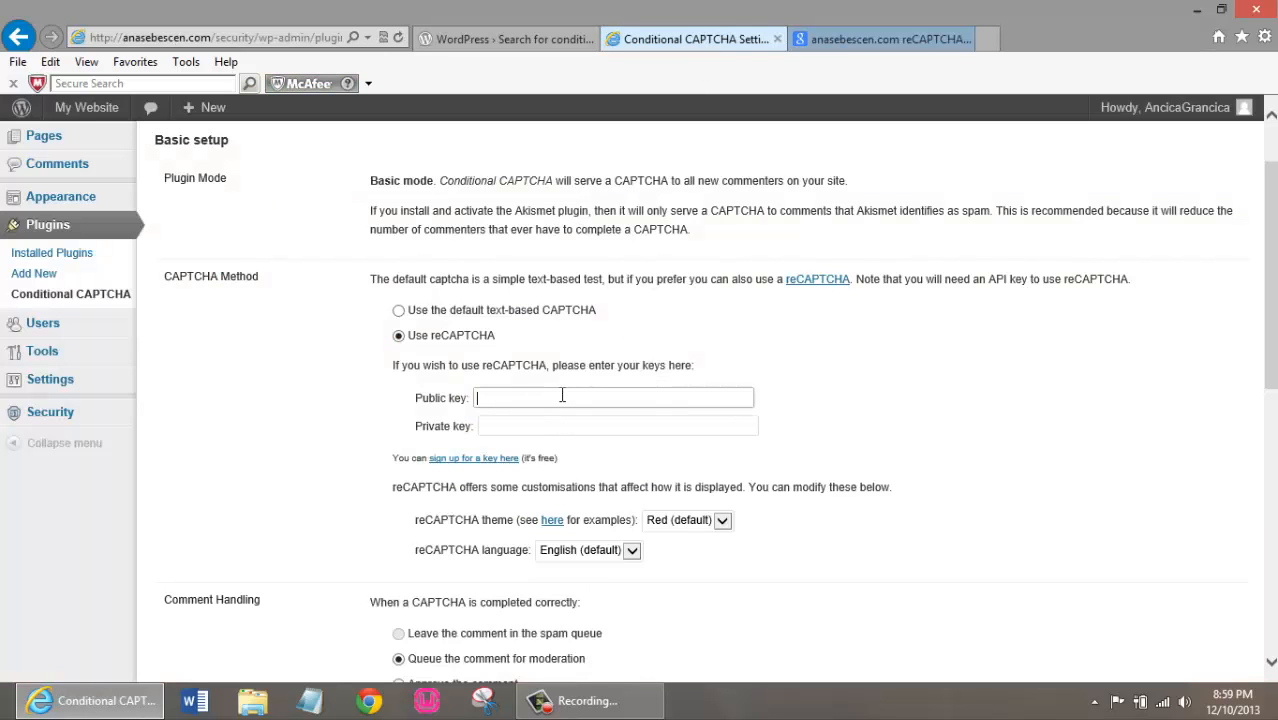
pyautogui.hotkey('ctrl', 'v')
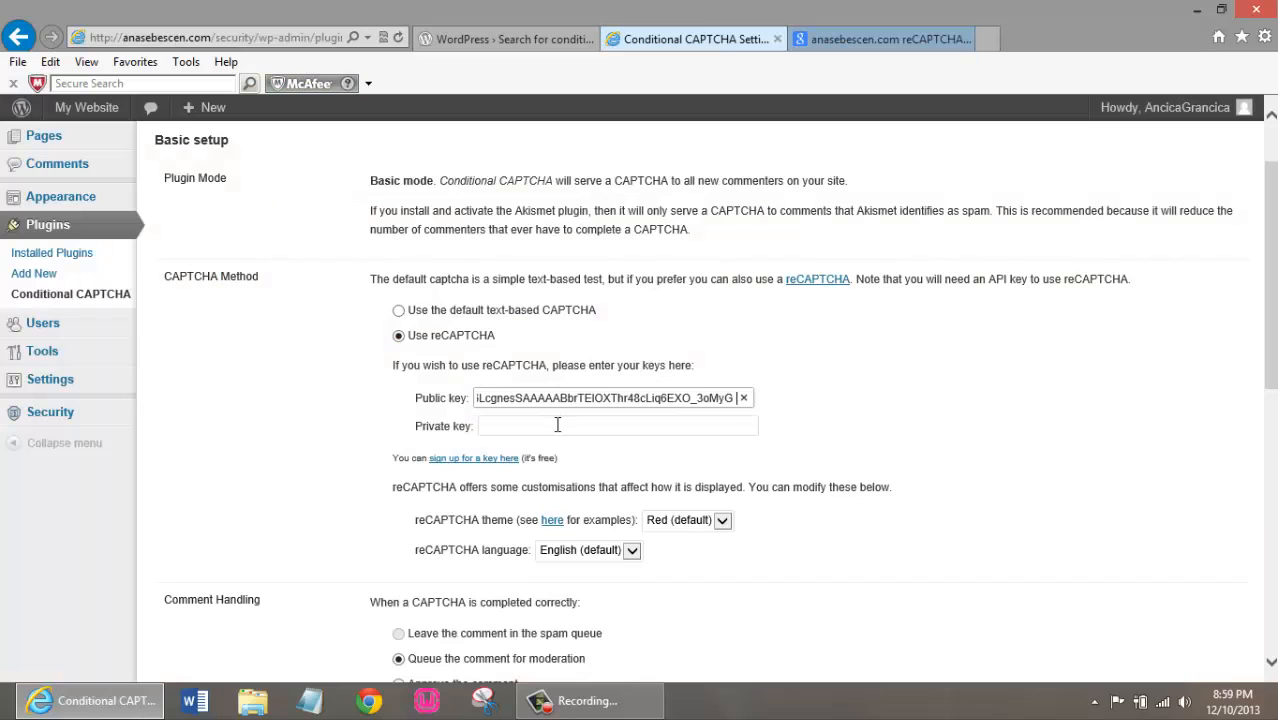
pyautogui.press('BackSpace')
# Copy the reCAPTCHA private key into the plugin's Private key field, without a trailing space
pyautogui.click(557, 425)
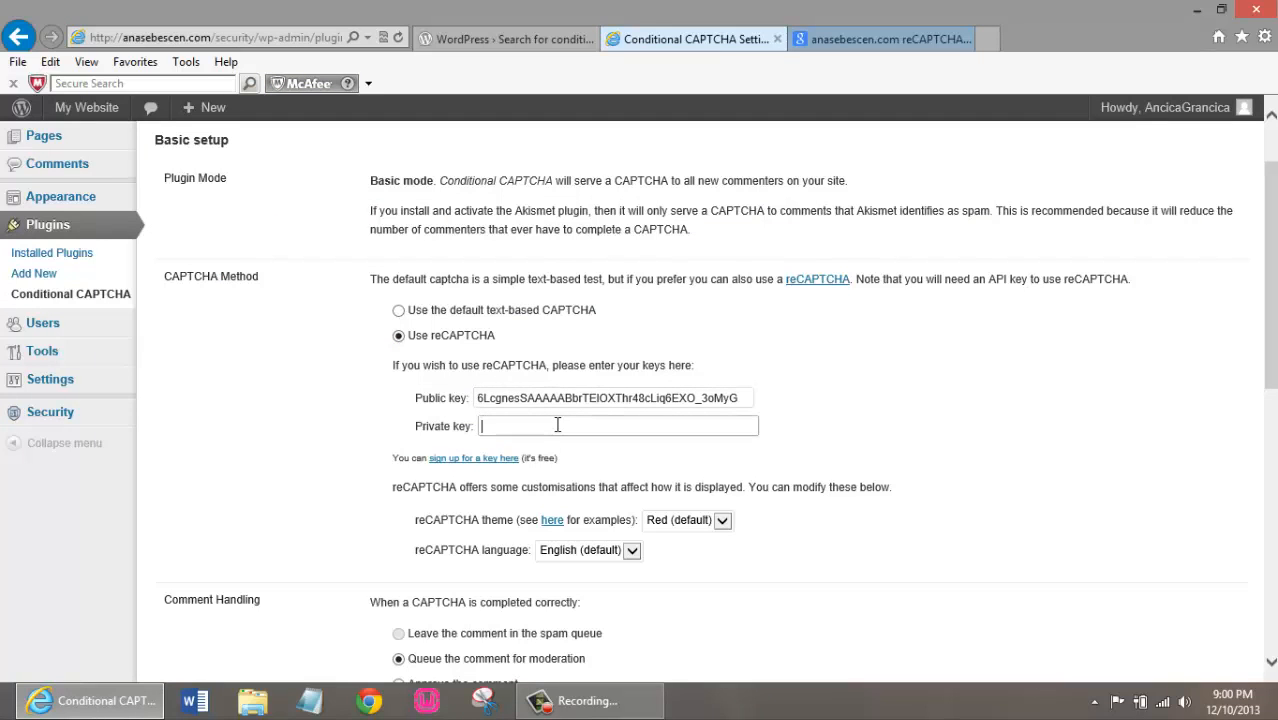
pyautogui.click(841, 50)
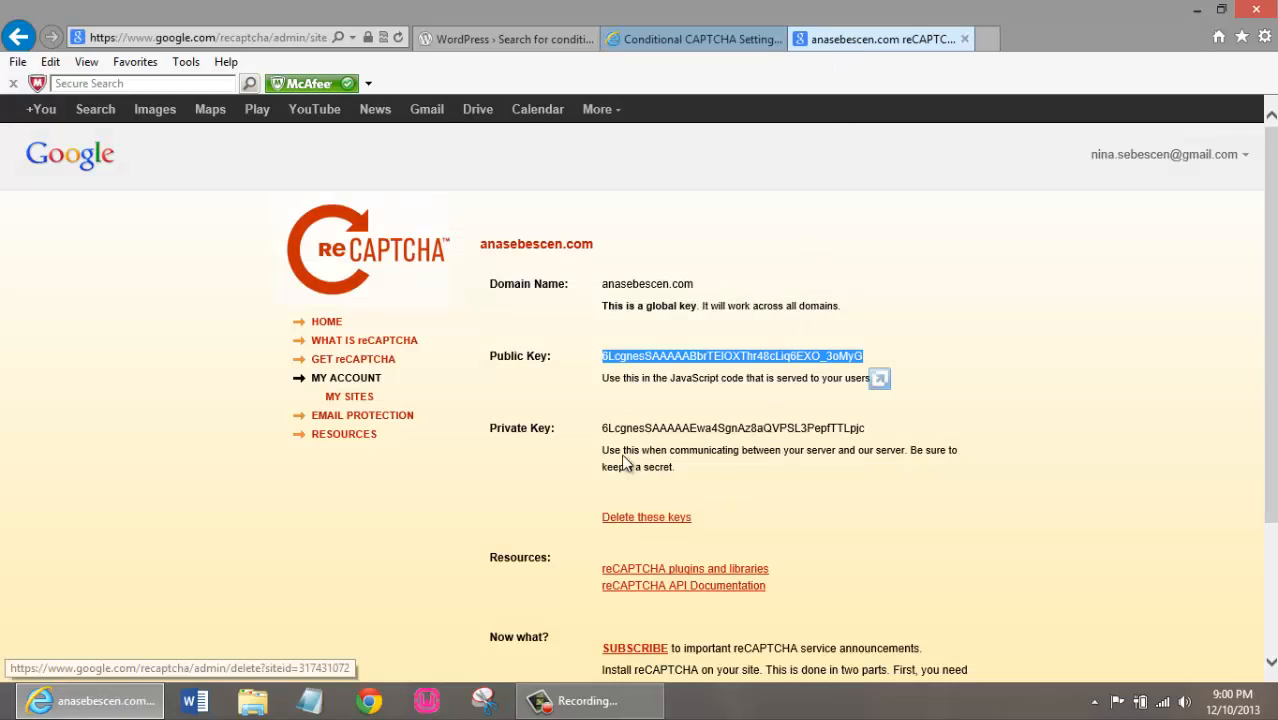
pyautogui.moveTo(607, 428); pyautogui.dragTo(867, 430)
pyautogui.moveTo(867, 430); pyautogui.dragTo(601, 428)
pyautogui.click(683, 39)
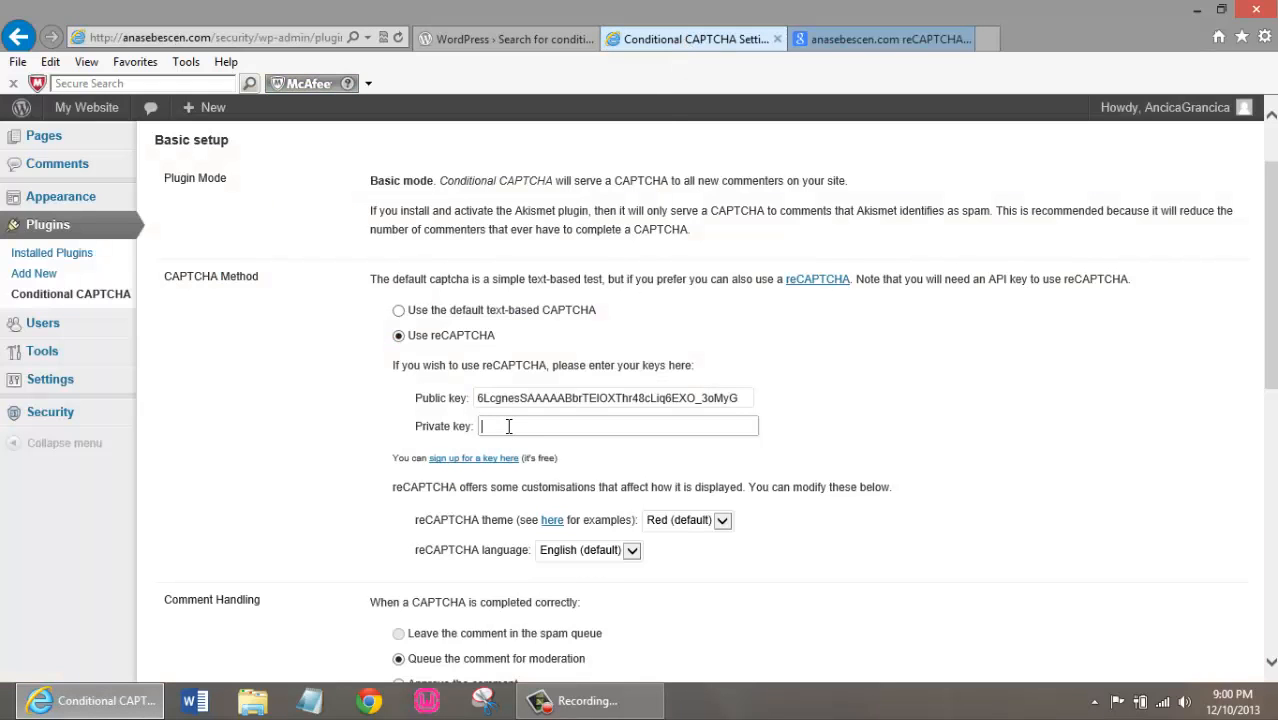
pyautogui.hotkey('ctrl', 'v')
pyautogui.press('BackSpace')
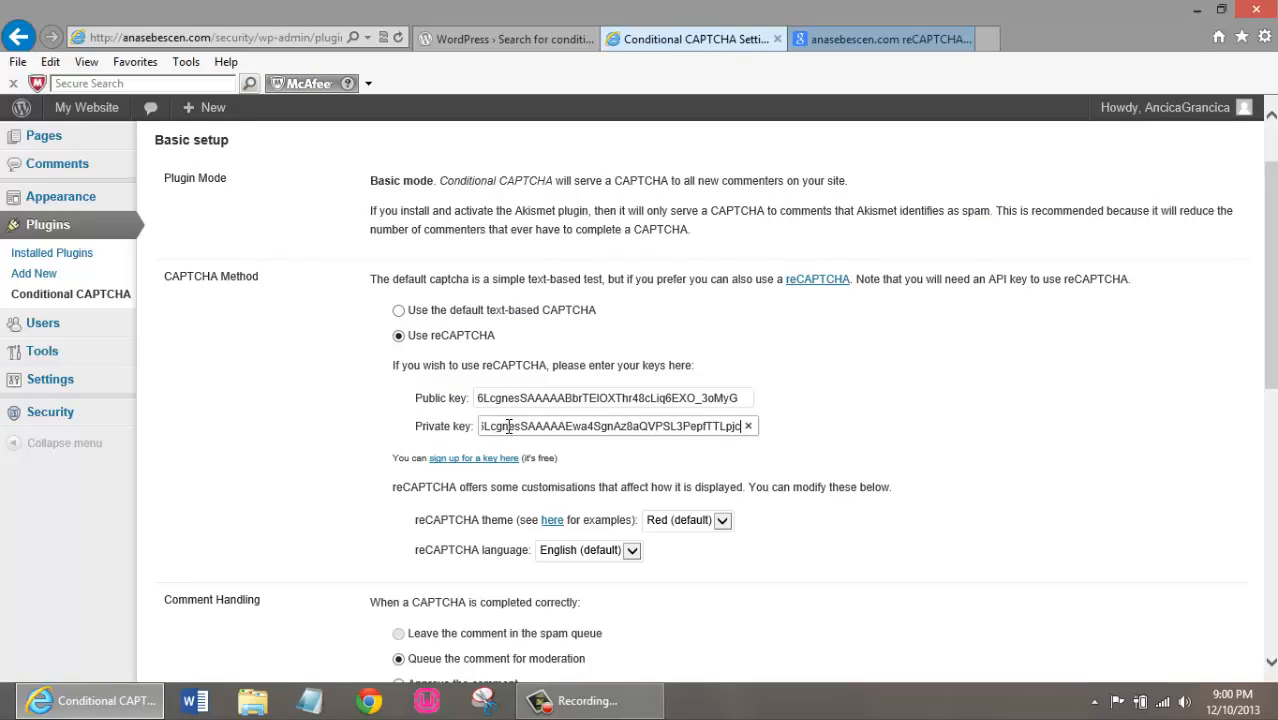
# Copy the reCAPTCHA domain name, public key and private key details into a new Notepad document and minimize it
pyautogui.click(865, 39)
pyautogui.moveTo(716, 477); pyautogui.dragTo(588, 256)
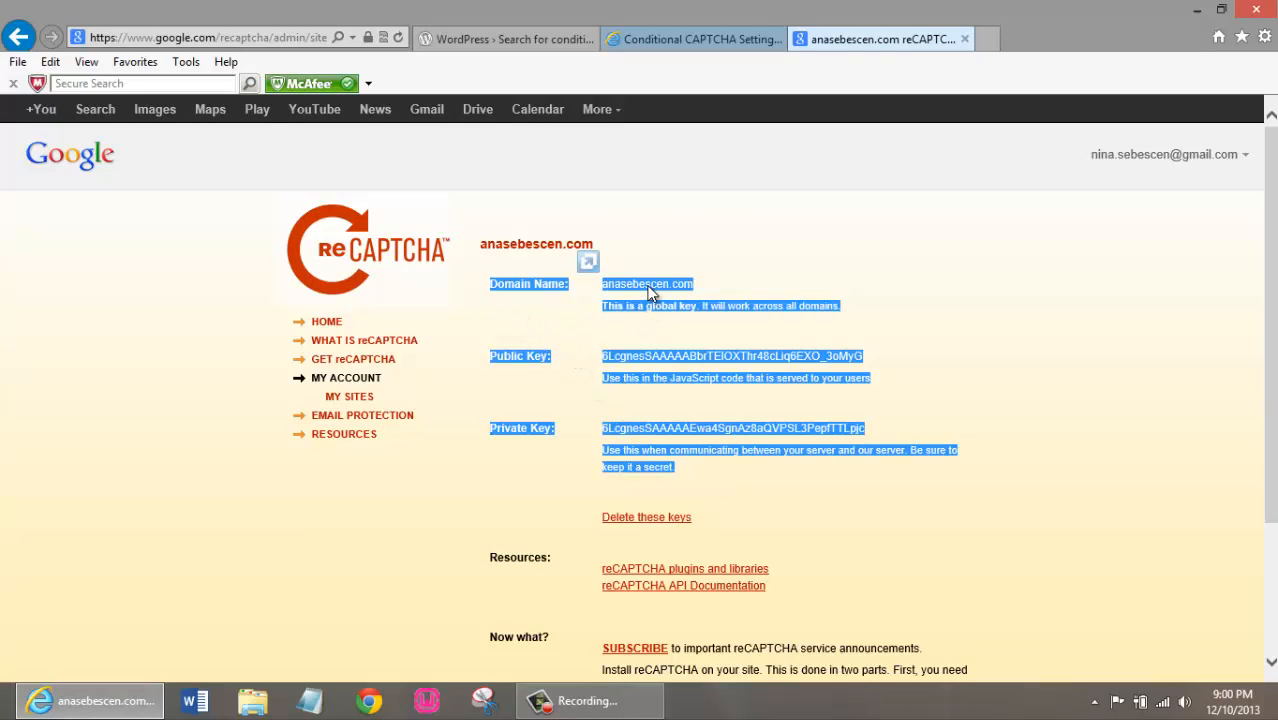
pyautogui.rightClick(688, 300)
pyautogui.click(715, 319)
pyautogui.click(309, 700)
pyautogui.hotkey('ctrl', 'v')
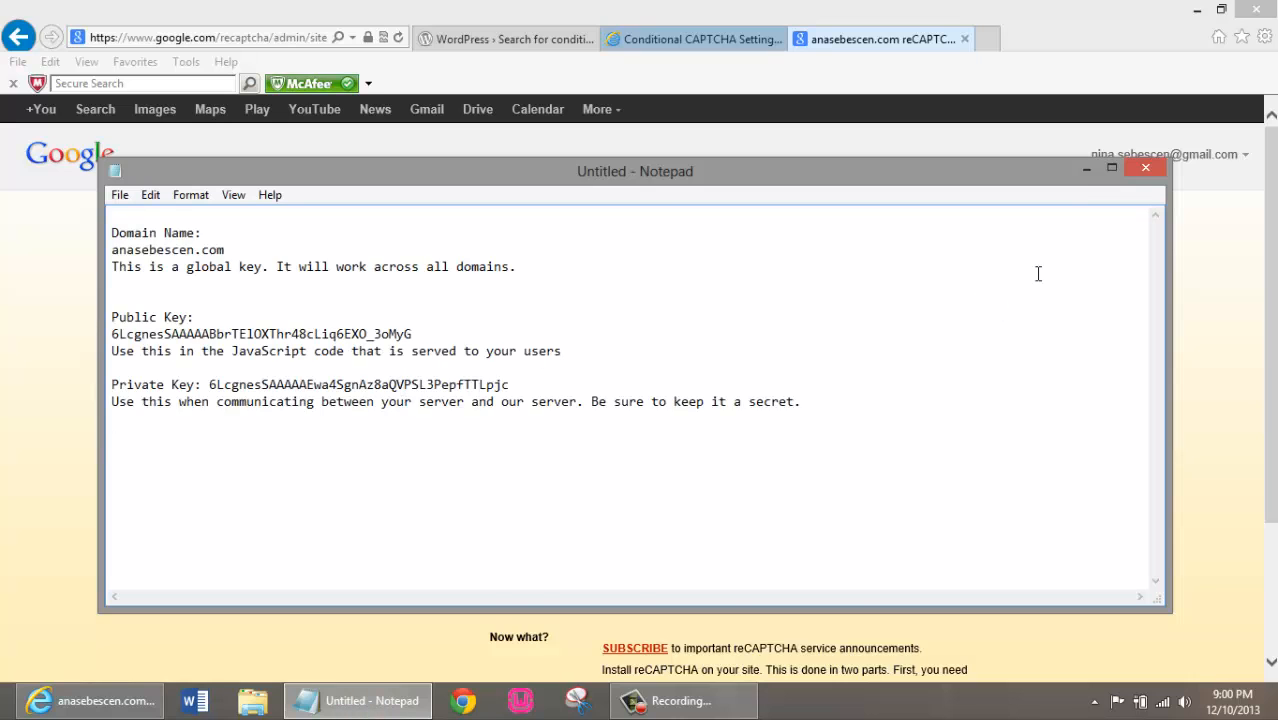
pyautogui.click(1086, 168)
# Return to the Conditional CAPTCHA settings and review the reCAPTCHA customisation, Comment Handling and Tweaks options
pyautogui.click(695, 39)
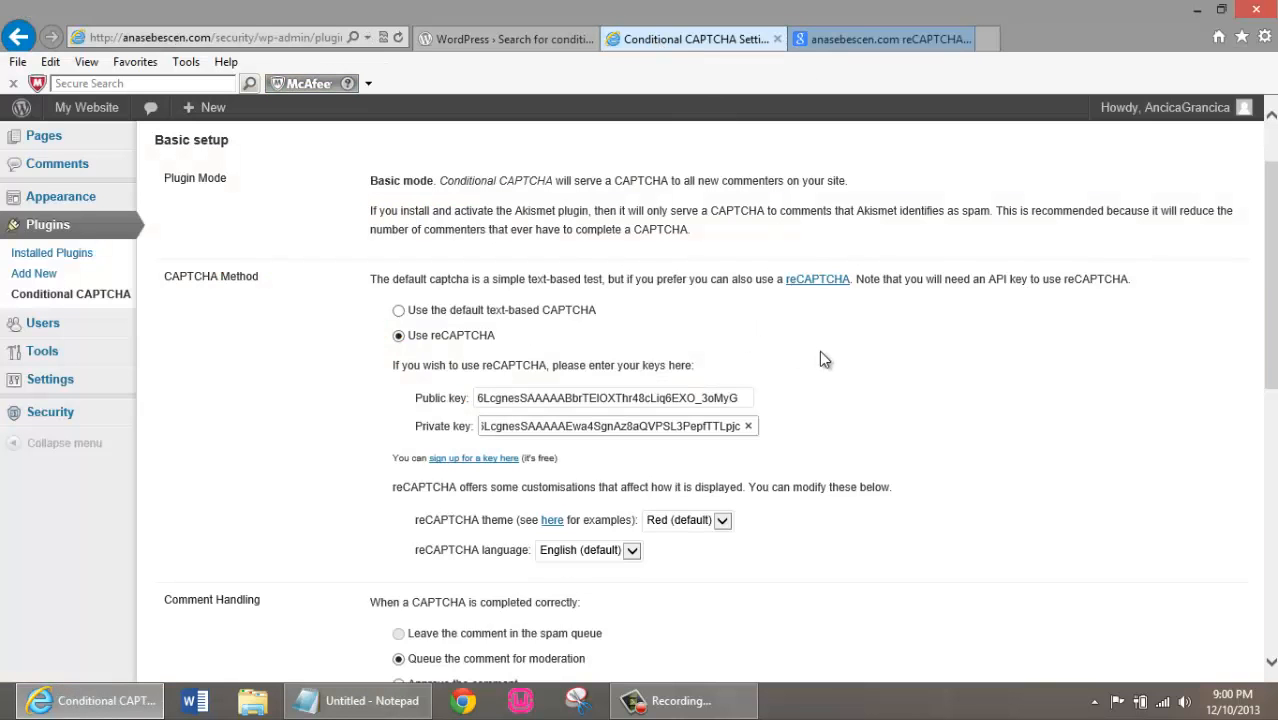
pyautogui.scroll(-1, 799, 548)
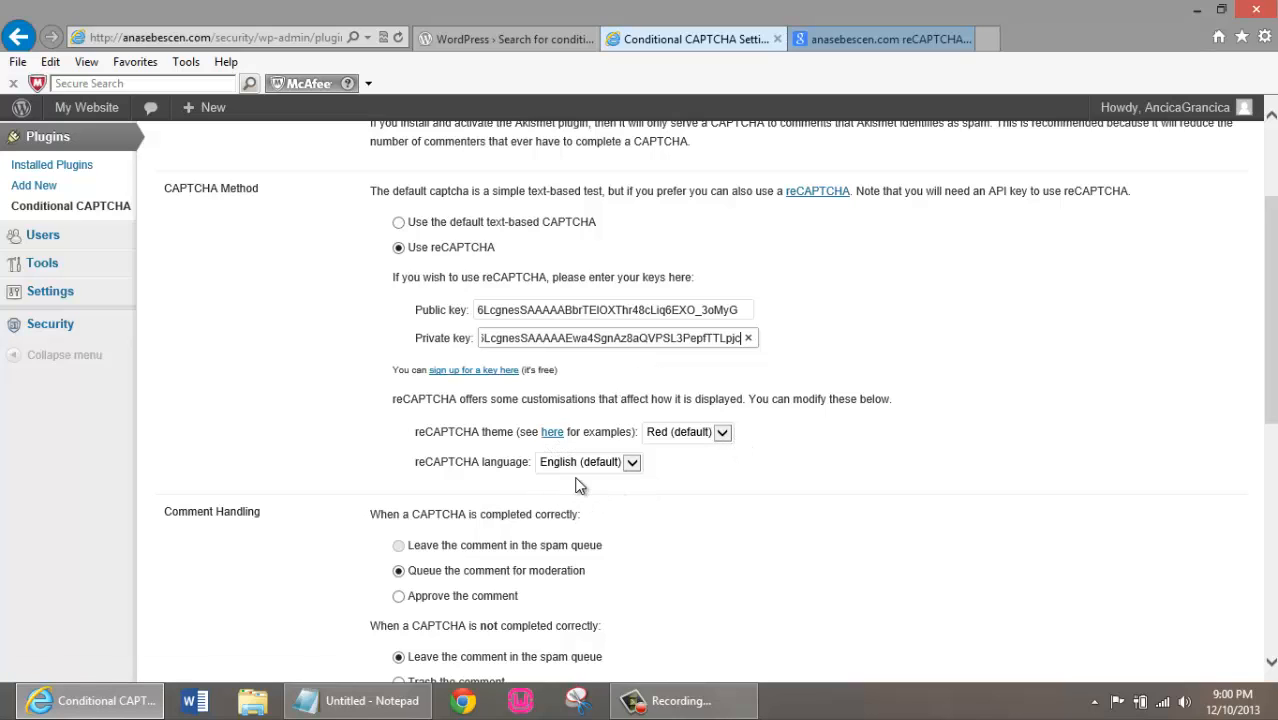
pyautogui.scroll(-2, 613, 400)
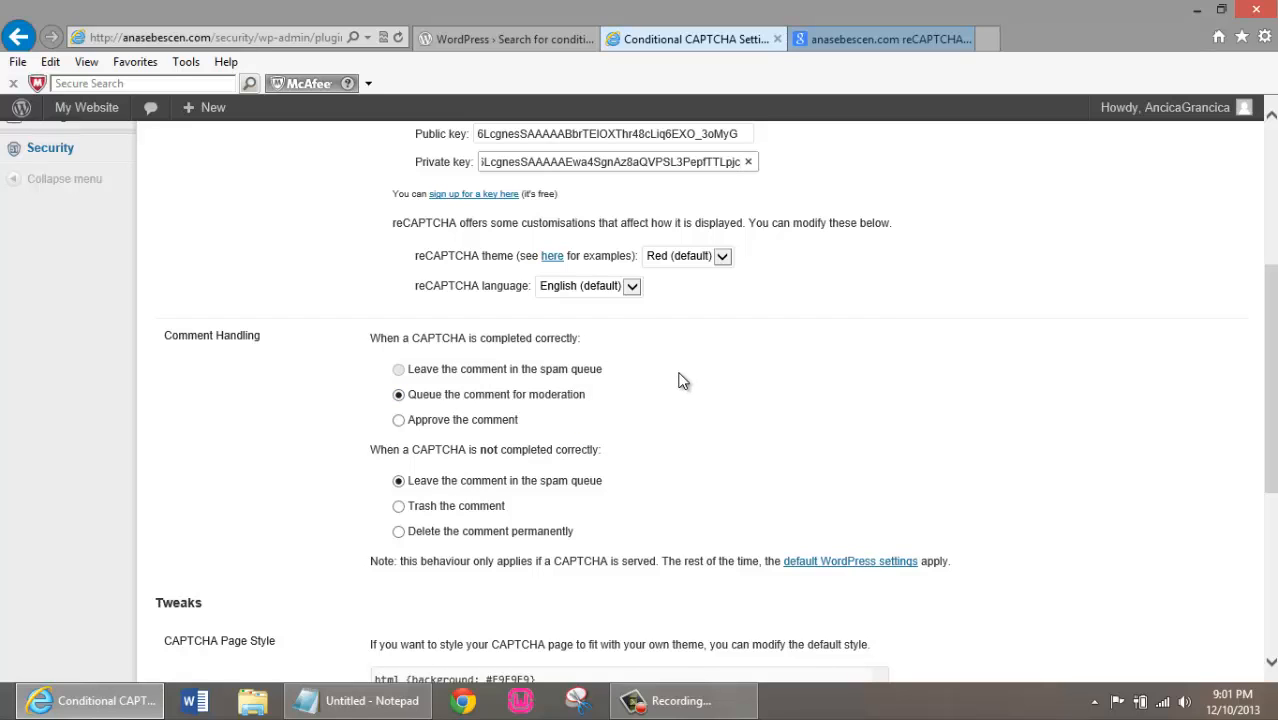
pyautogui.scroll(-2, 677, 377)
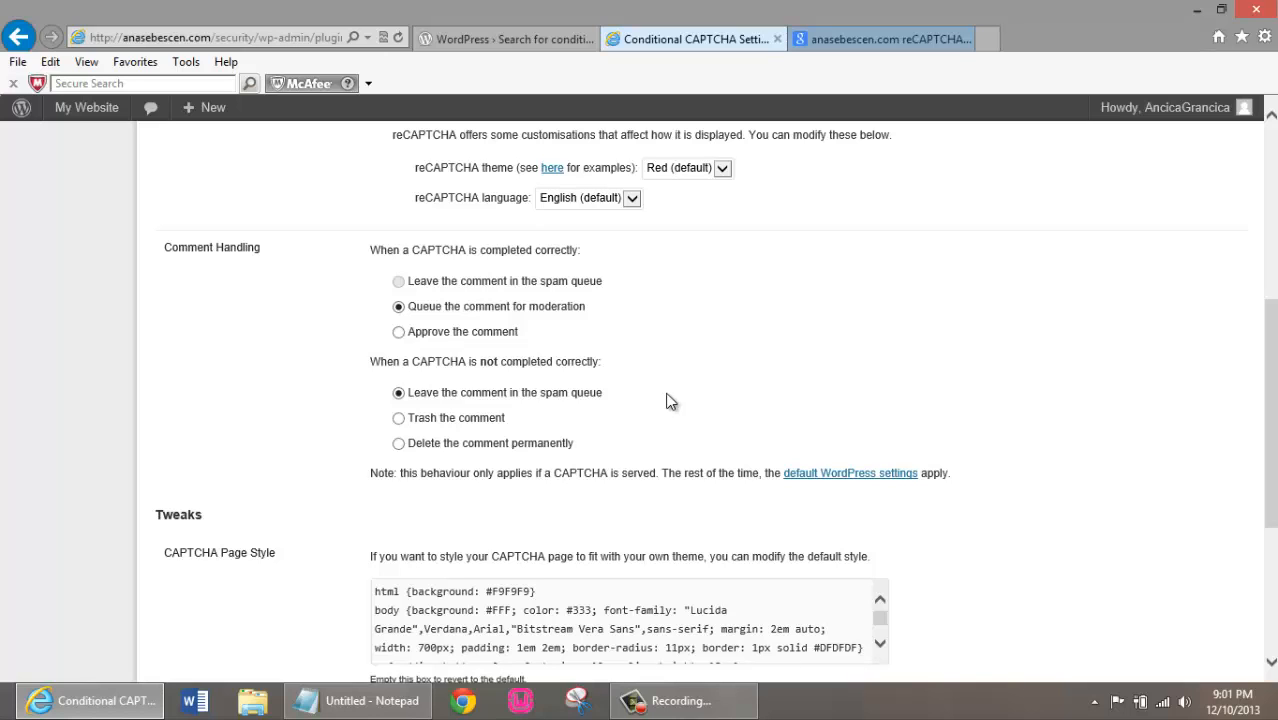
pyautogui.scroll(-3, 731, 338)
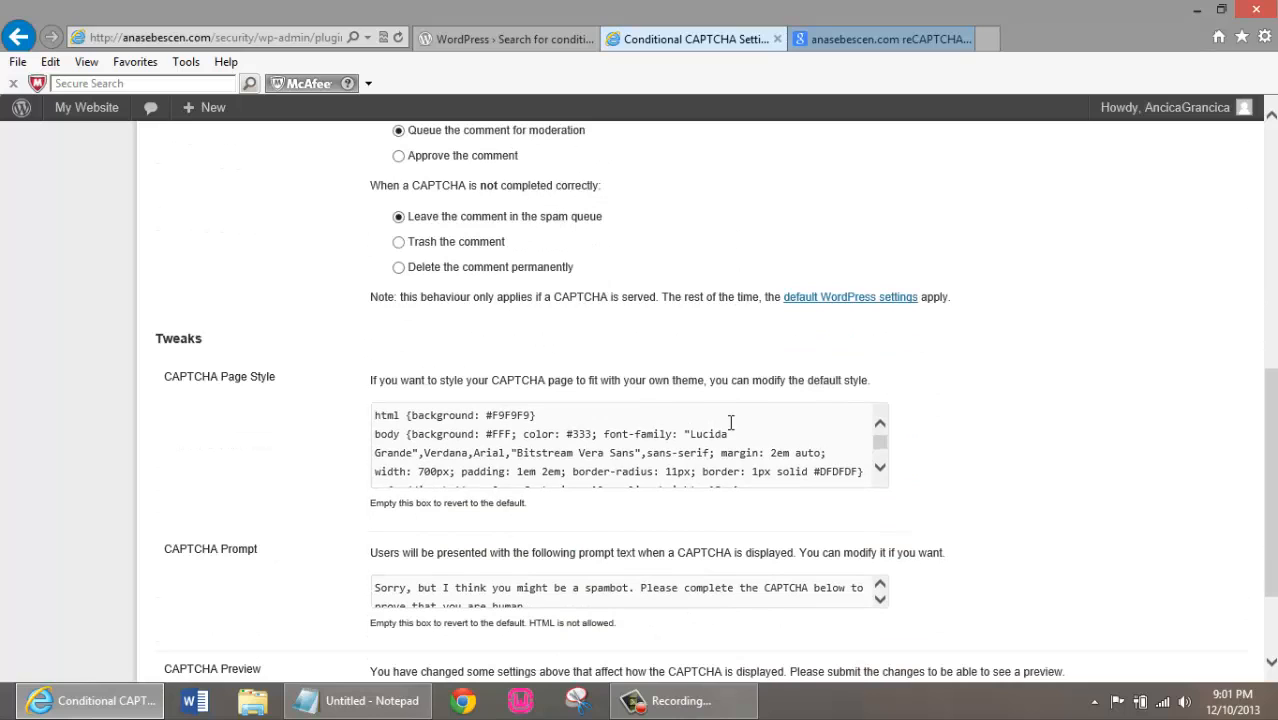
pyautogui.scroll(-2, 731, 422)
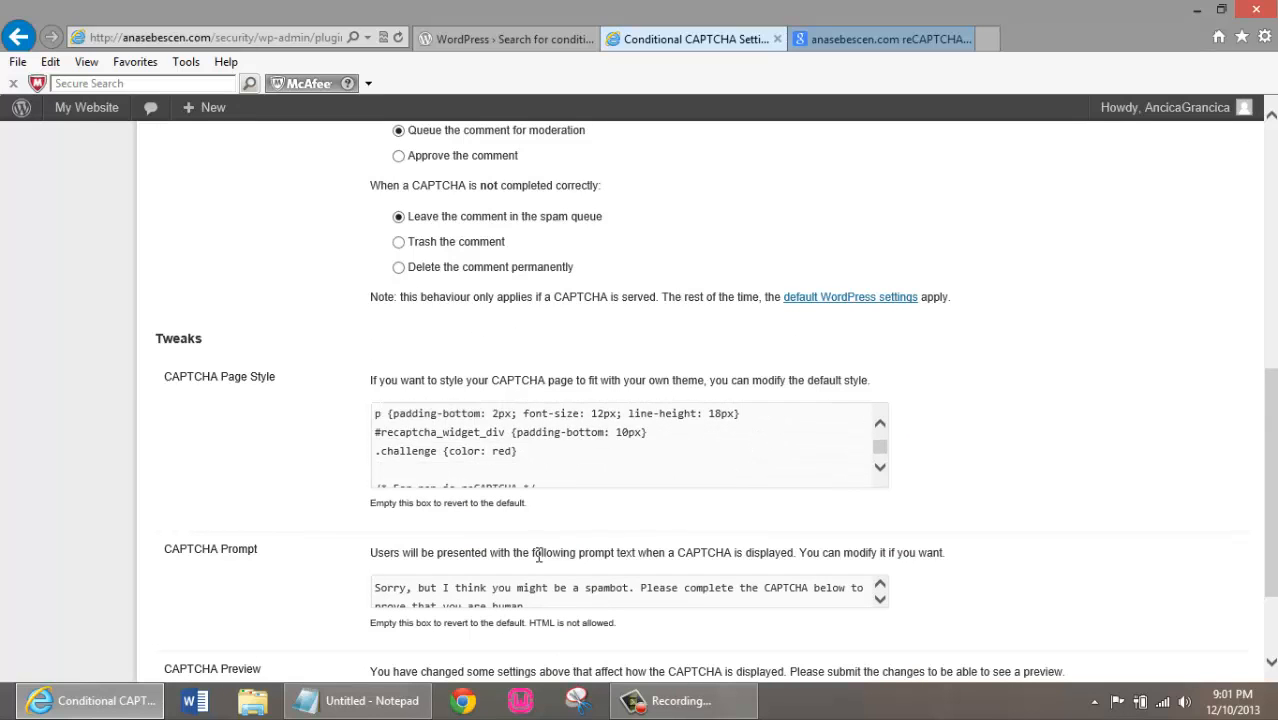
# Review the CAPTCHA Prompt text under Tweaks and save the Conditional CAPTCHA settings
pyautogui.scroll(-3, 537, 556)
pyautogui.click(879, 462)
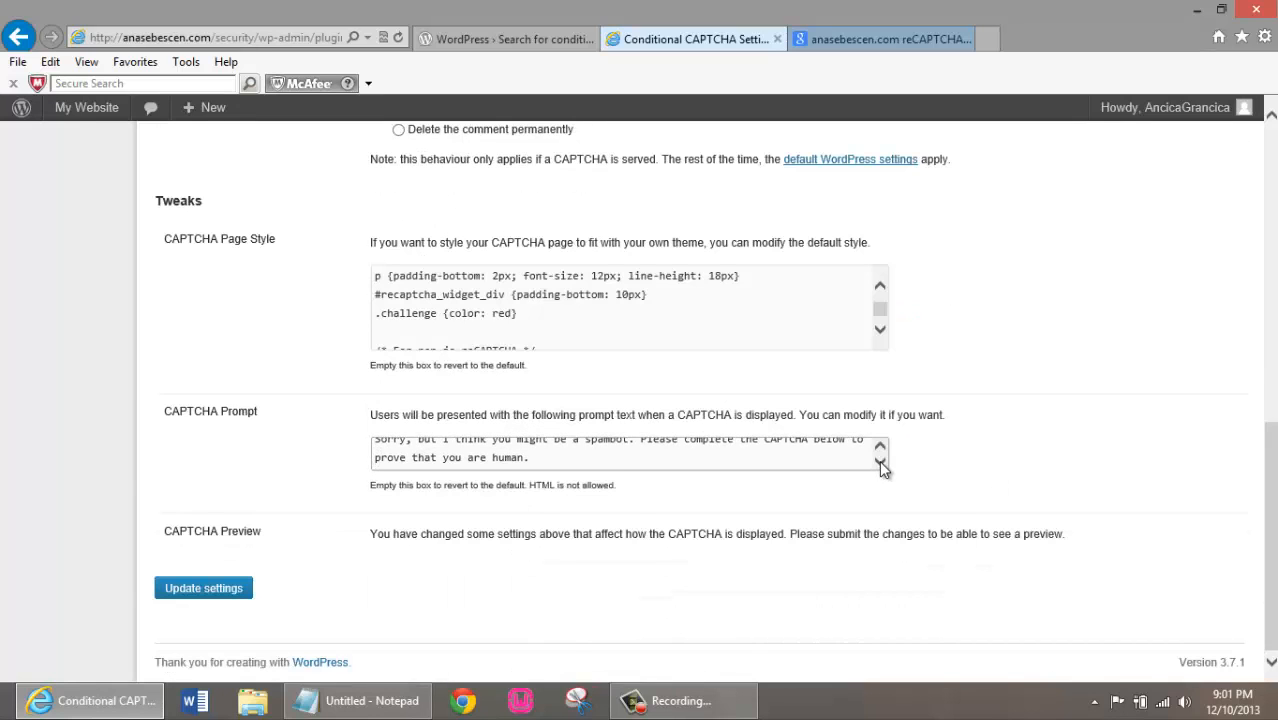
pyautogui.click(880, 449)
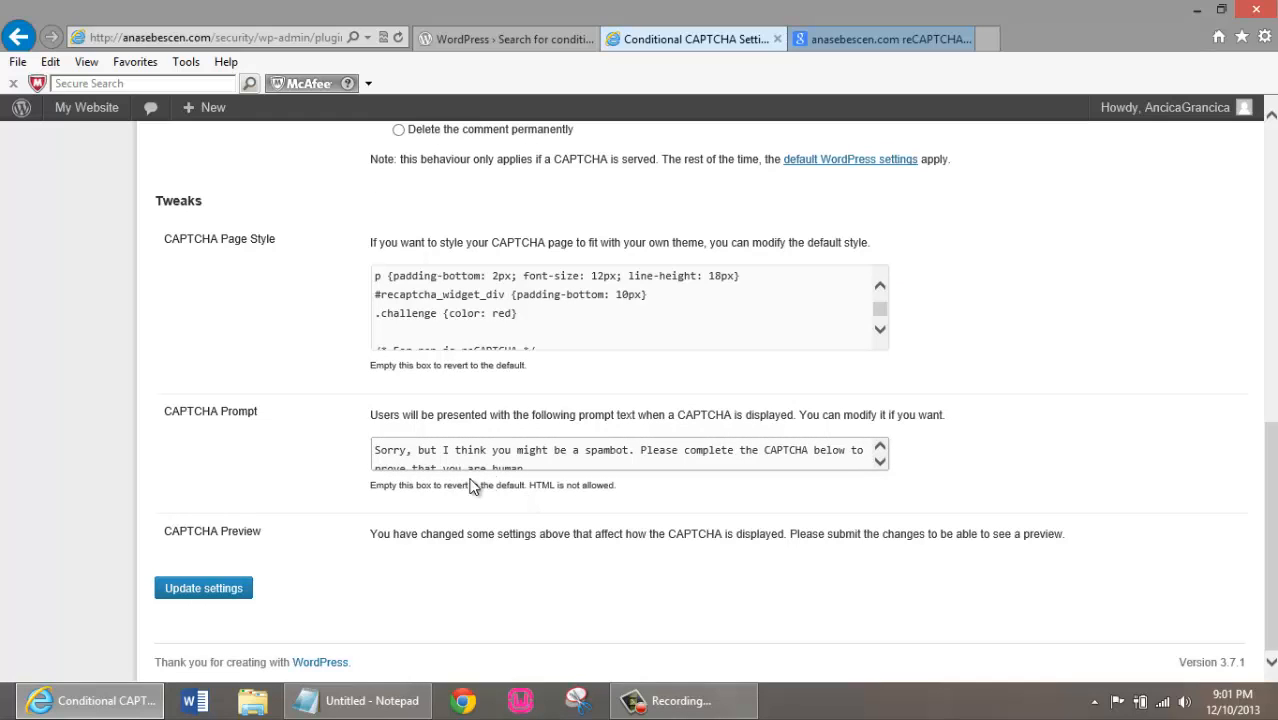
pyautogui.click(880, 462)
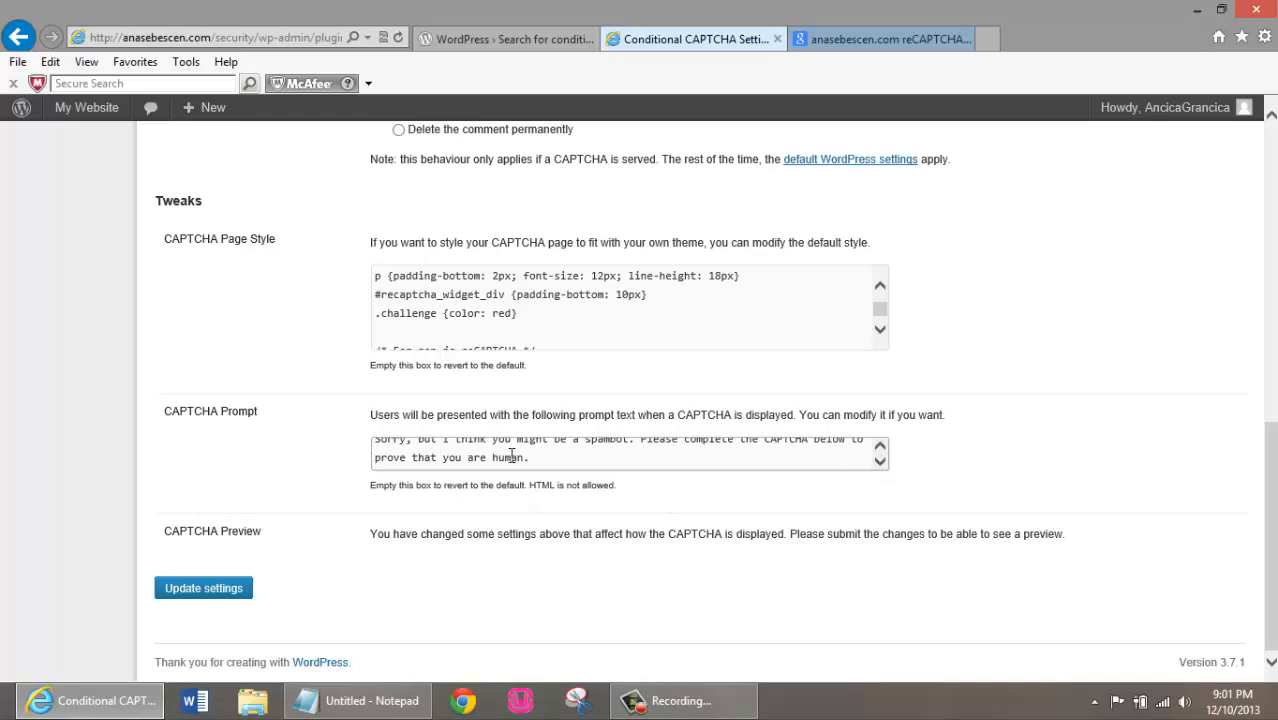
pyautogui.moveTo(526, 464); pyautogui.dragTo(358, 424)
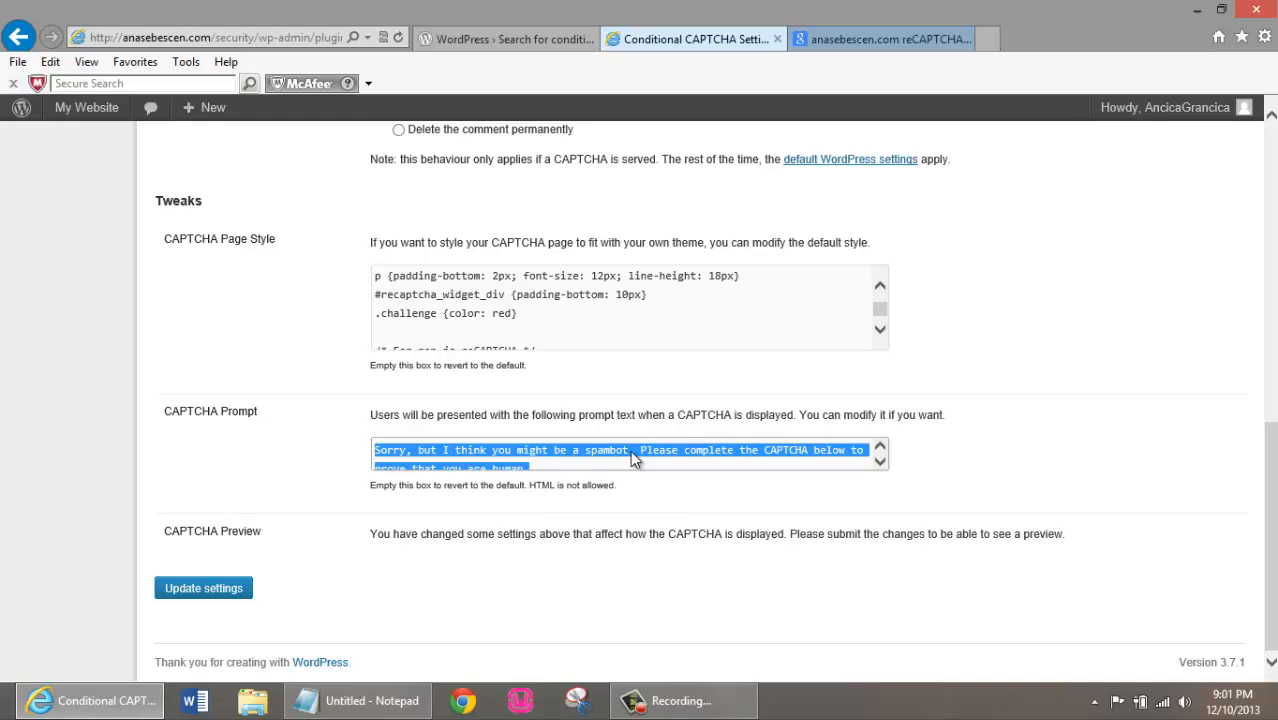
pyautogui.scroll(2, 800, 478)
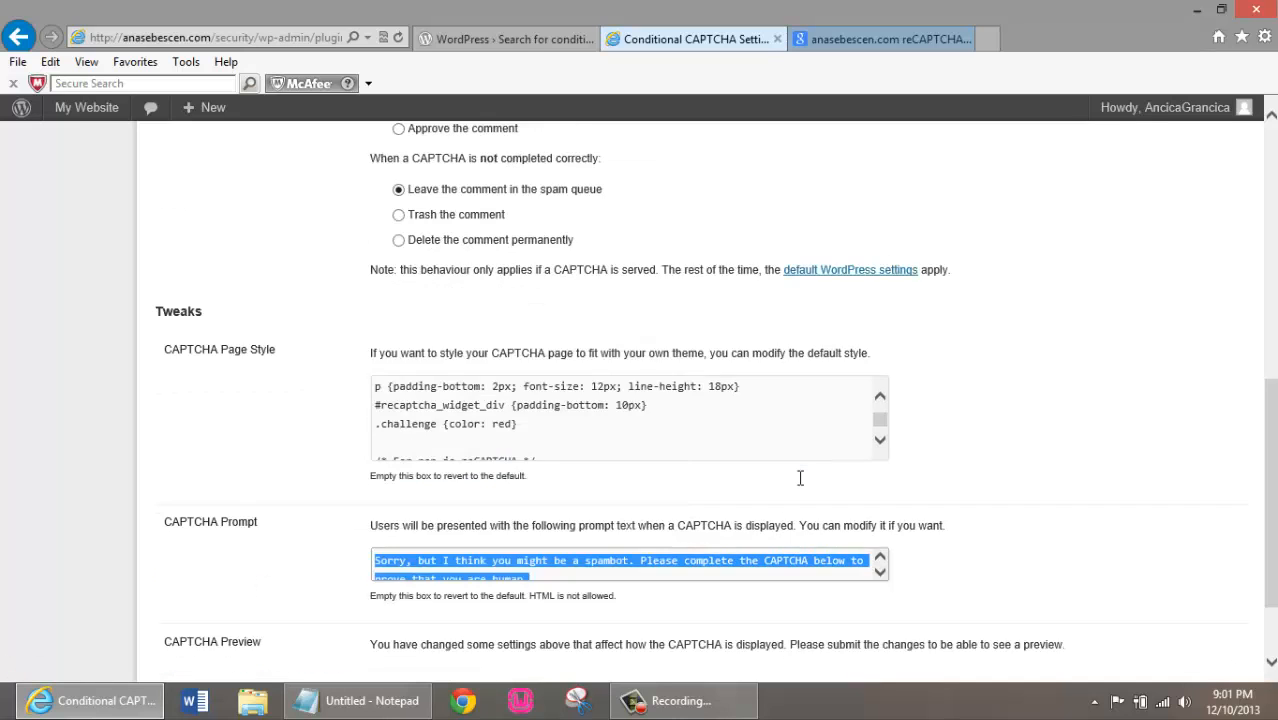
pyautogui.scroll(7, 800, 478)
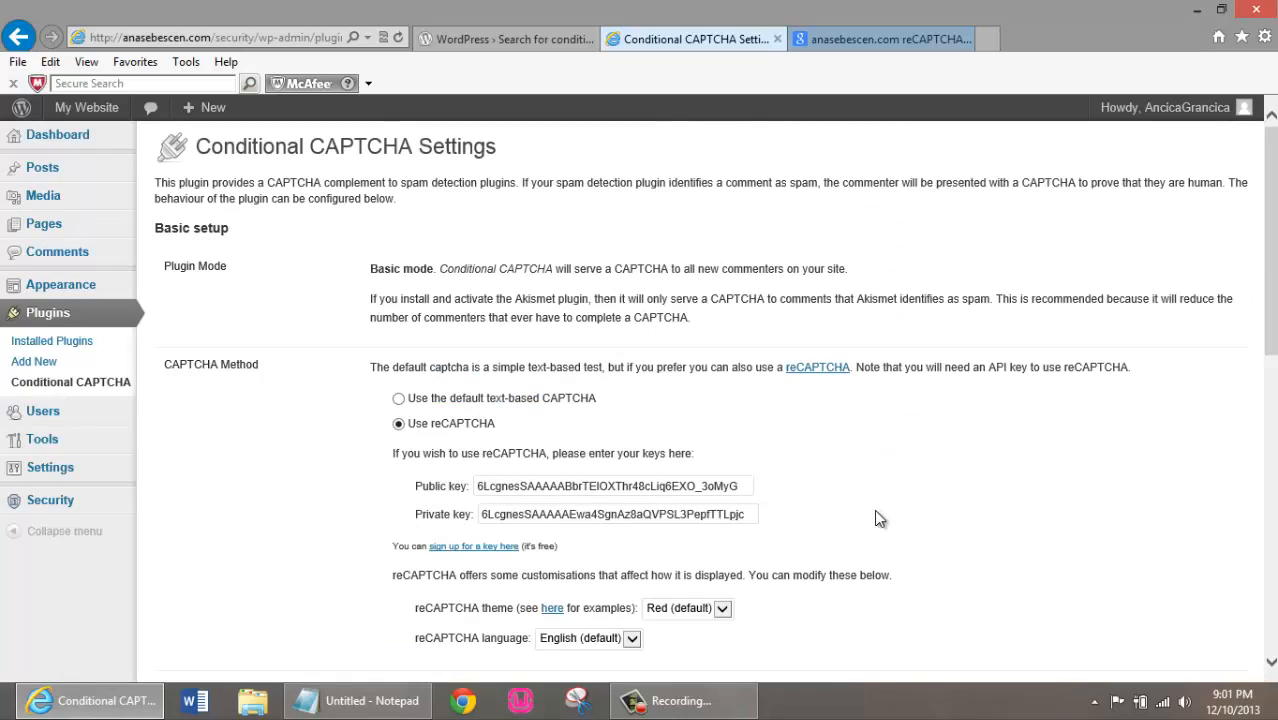
pyautogui.scroll(-10, 878, 518)
pyautogui.click(214, 594)
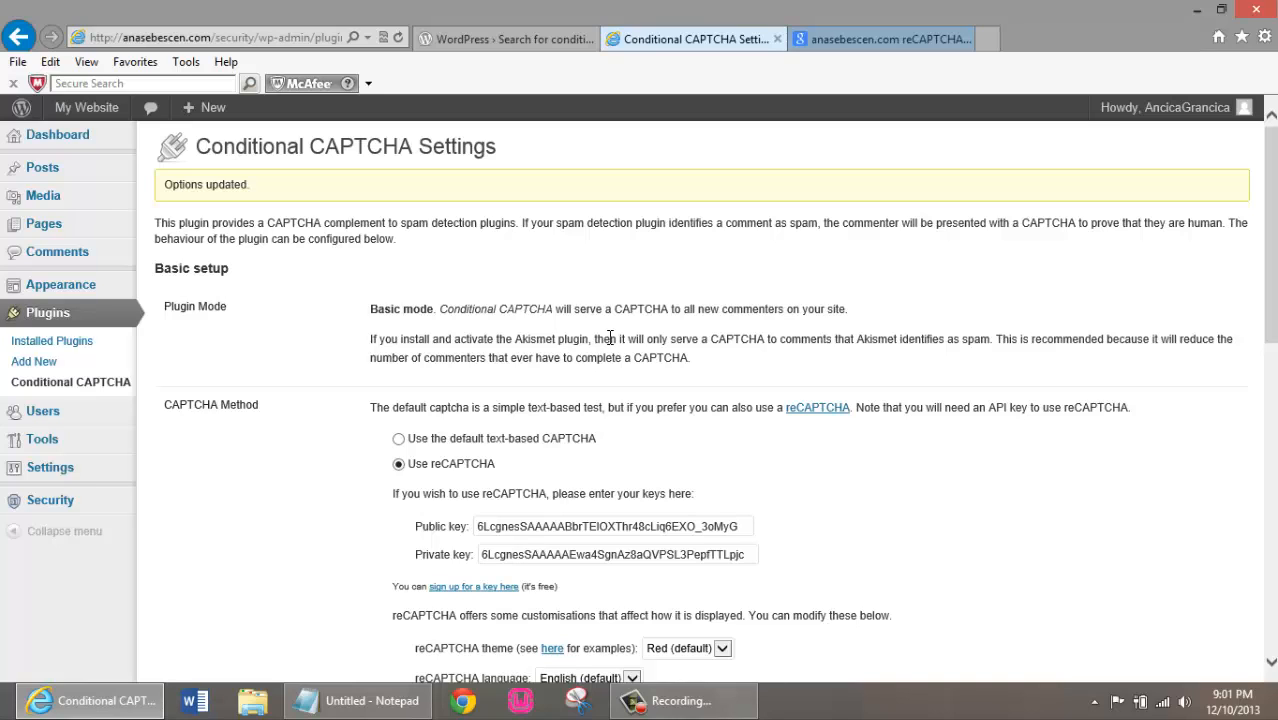
# Log out of the WordPress admin account and close all open browser tabs
pyautogui.moveTo(1185, 112)
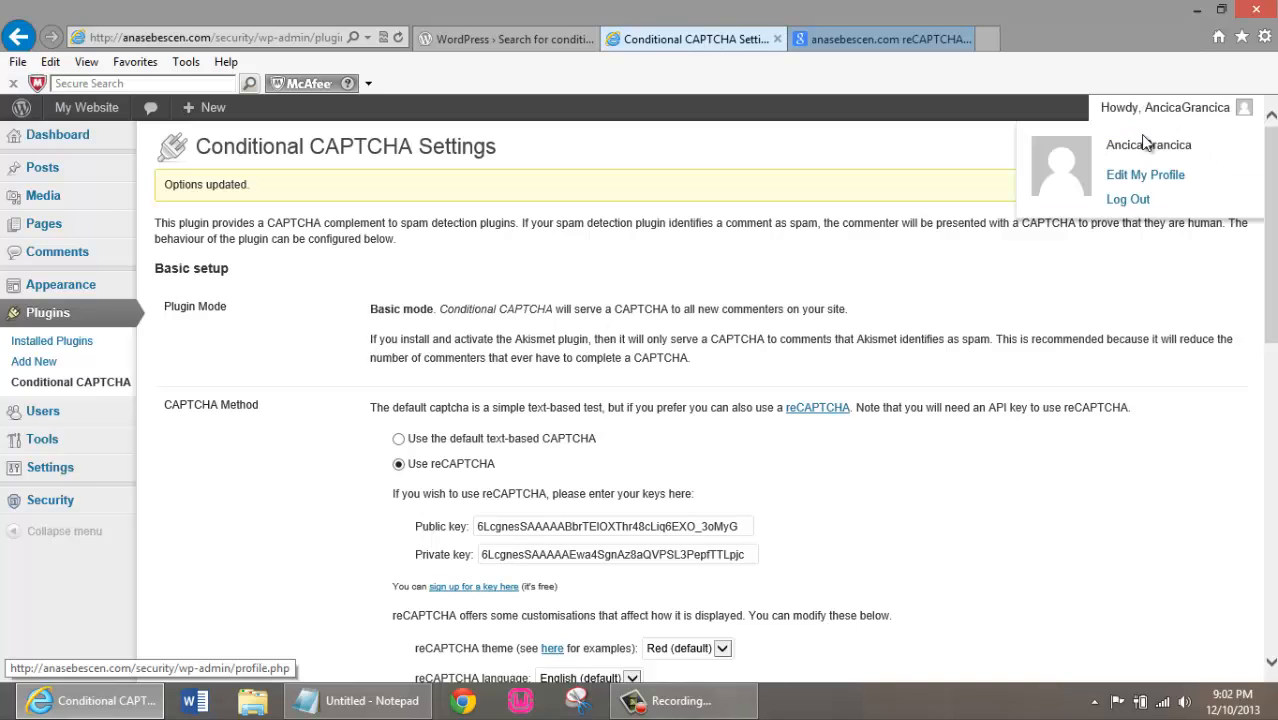
pyautogui.click(1131, 204)
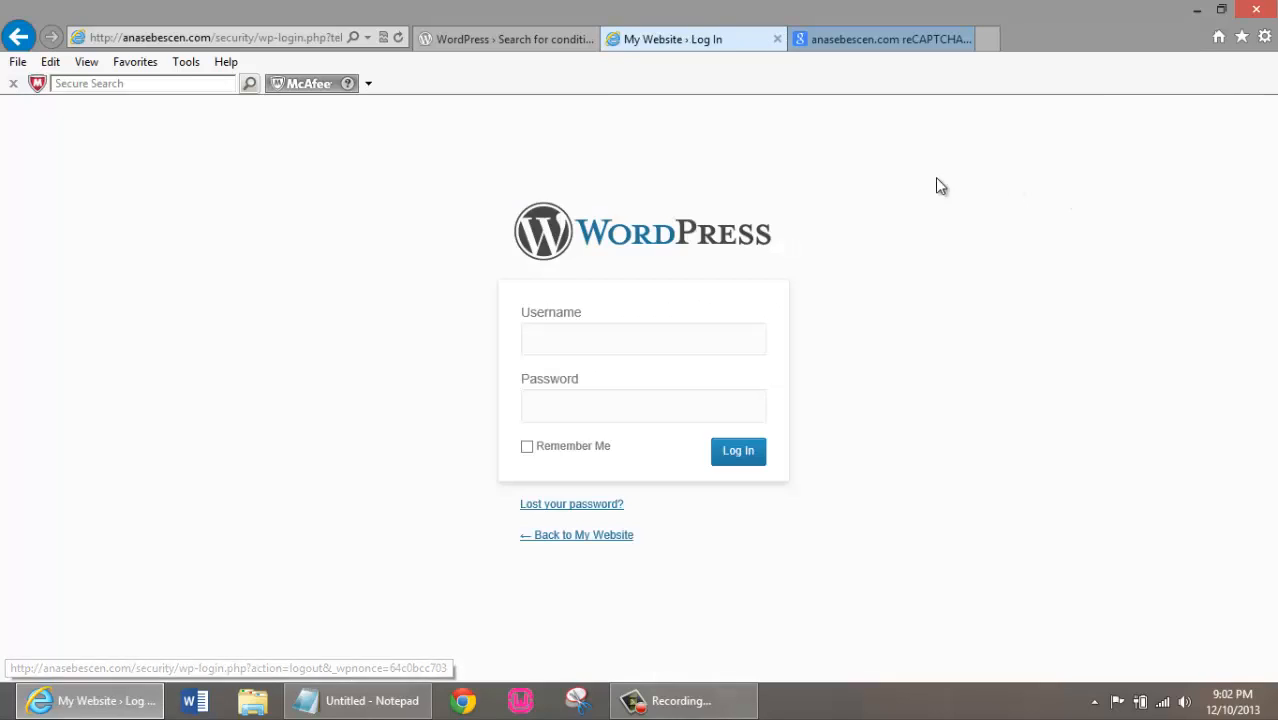
pyautogui.click(1256, 9)
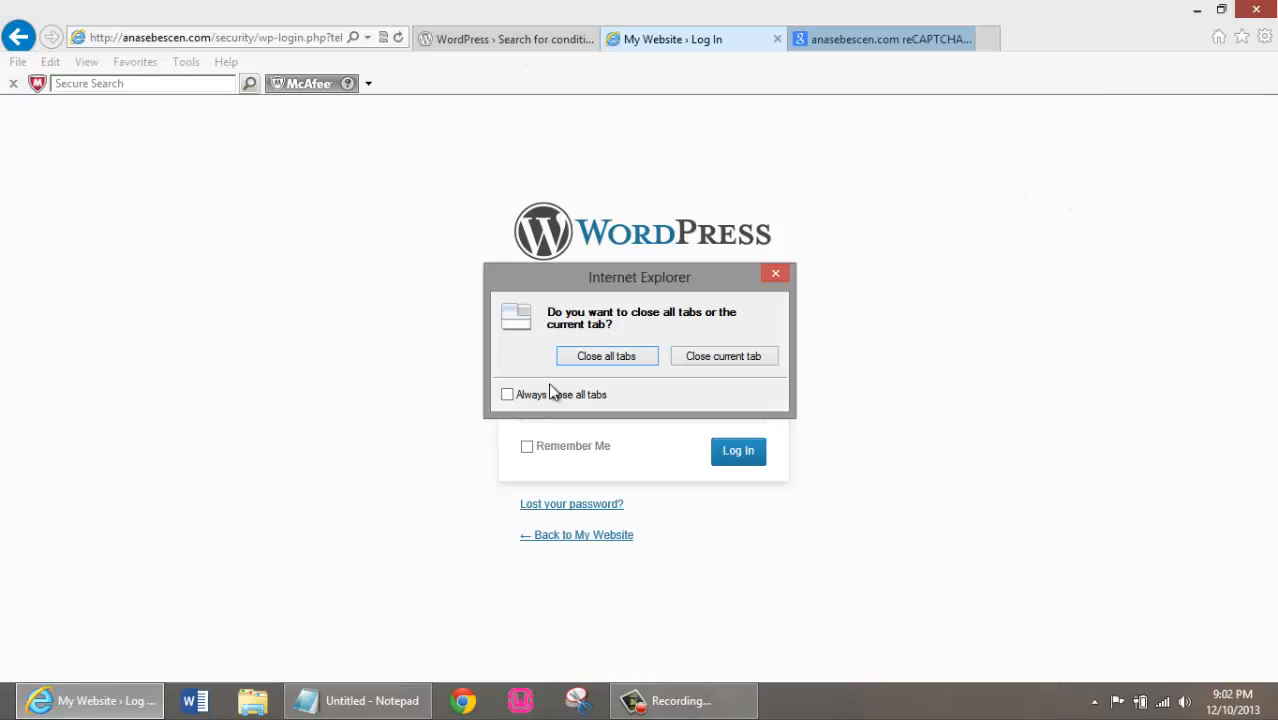
pyautogui.click(608, 355)
# Reopen the browser, load the public My Website site and open its "Hello world!" post
pyautogui.click(41, 701)
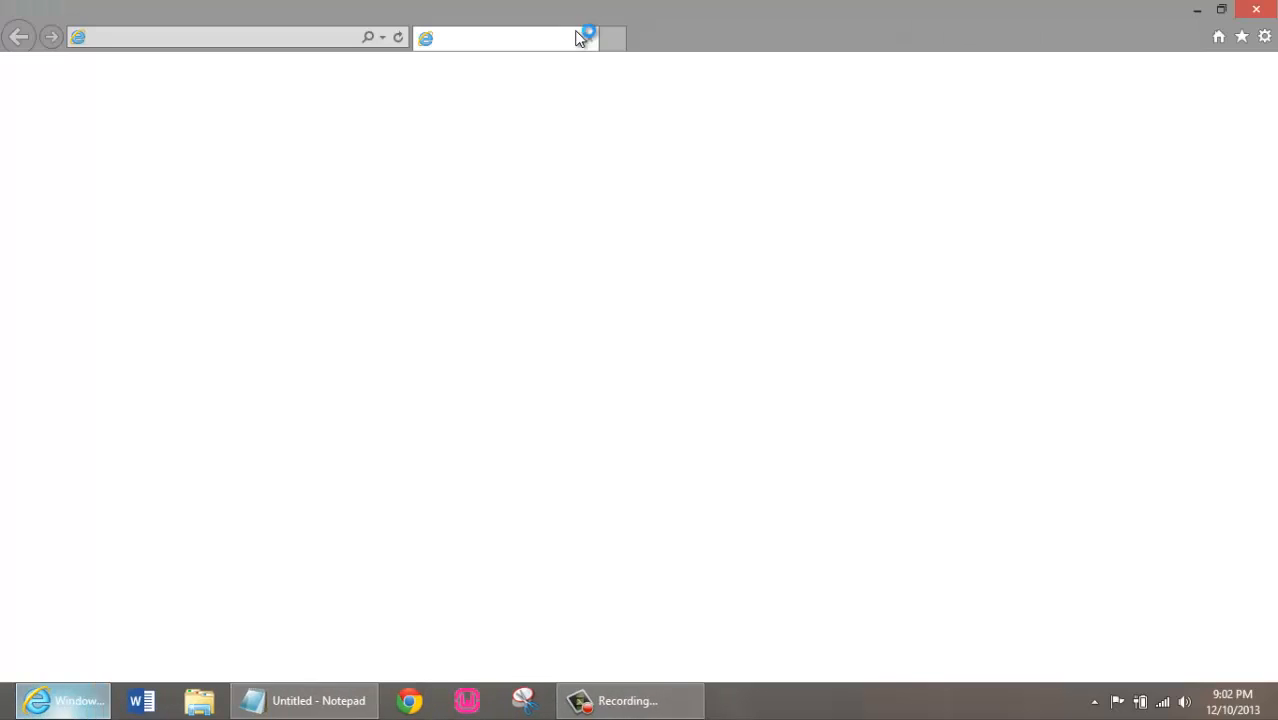
pyautogui.click(227, 37)
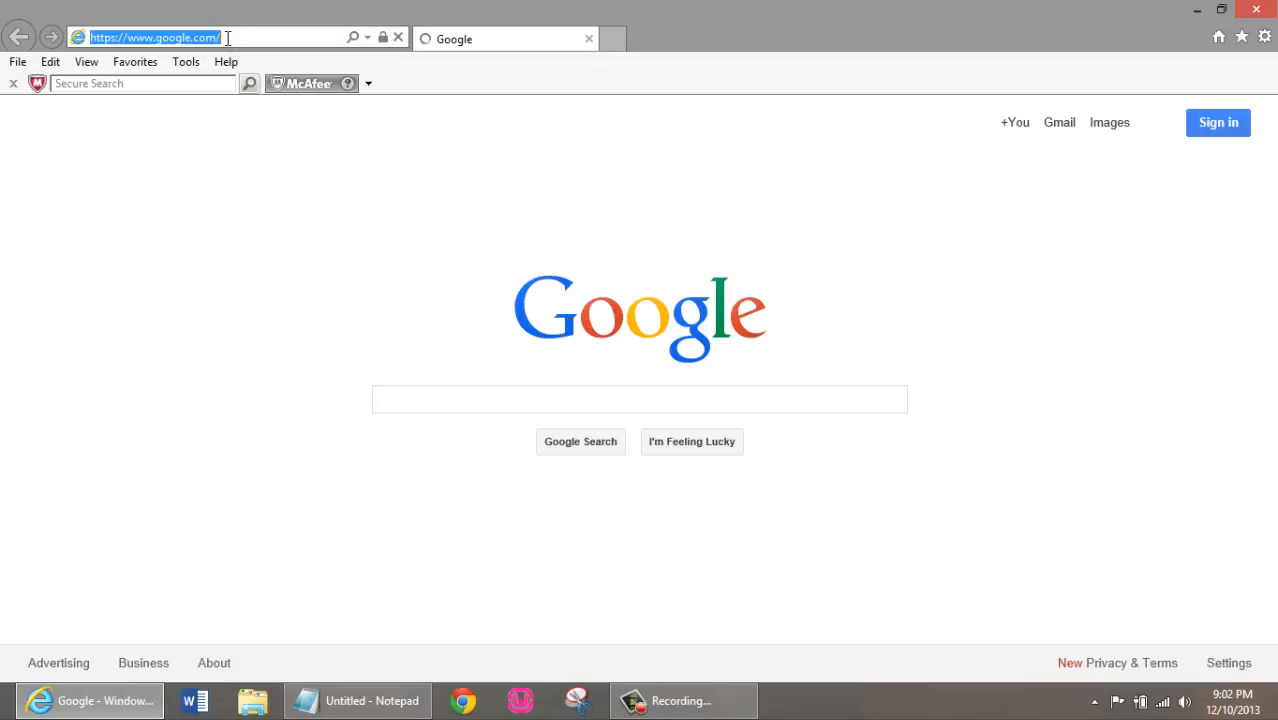
pyautogui.write('http://')
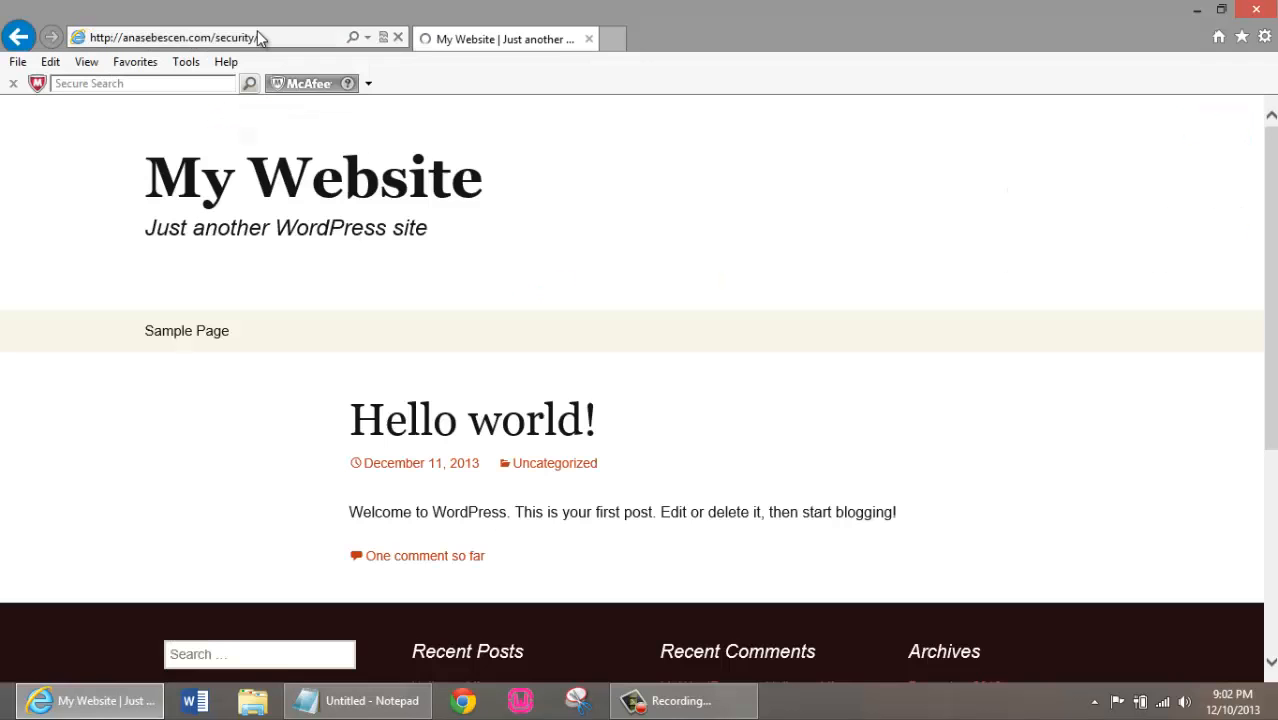
pyautogui.click(516, 431)
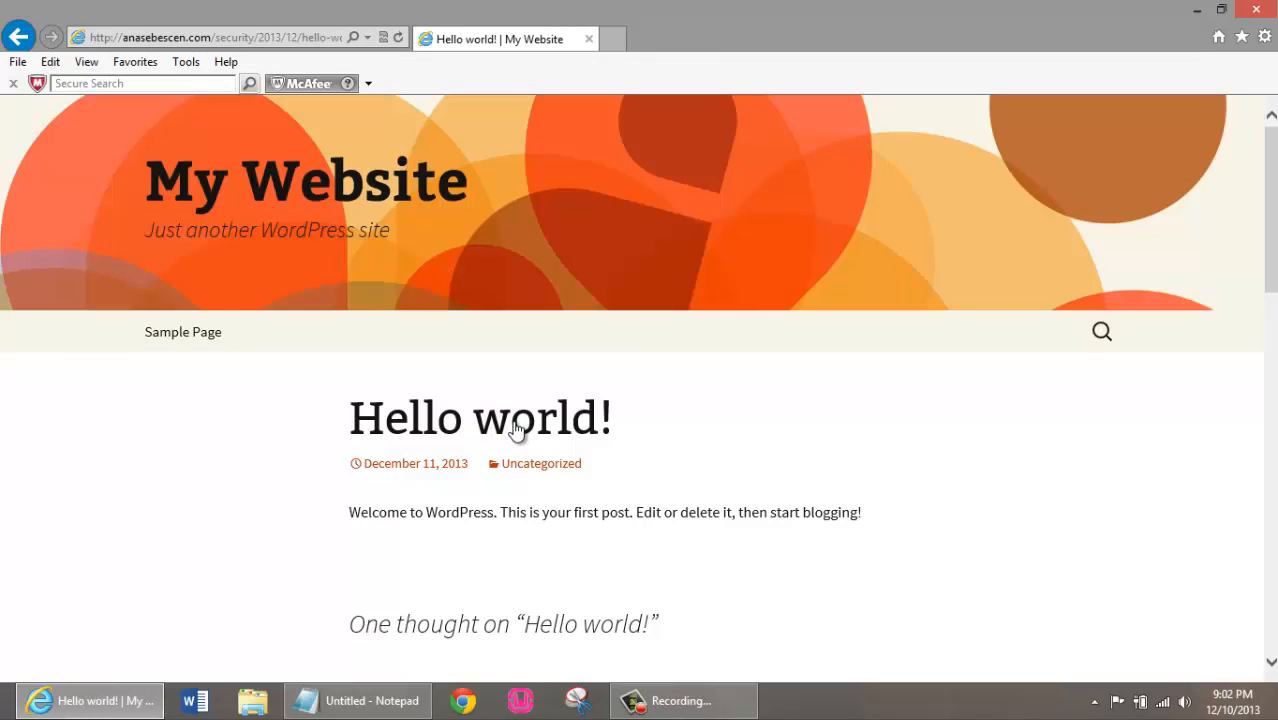
# Fill in the commenter's name and e-mail address in the post's Leave a Reply form
pyautogui.scroll(-3, 783, 428)
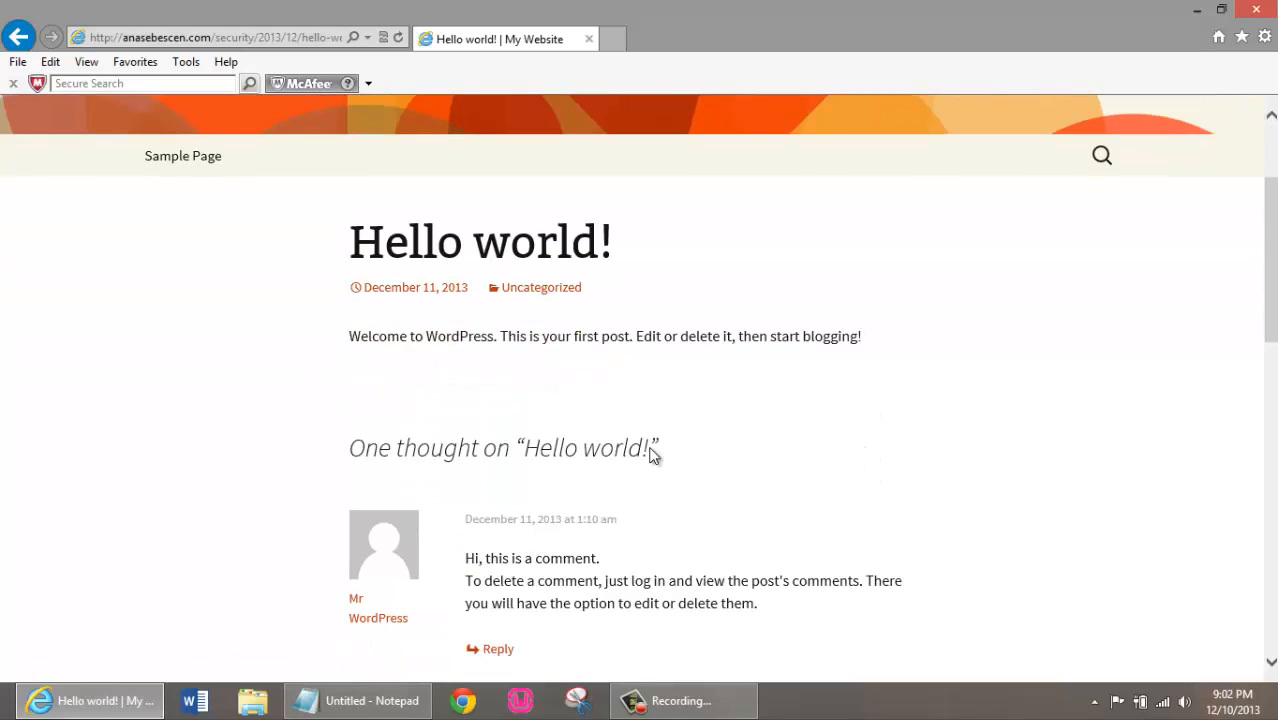
pyautogui.scroll(-3, 650, 448)
pyautogui.scroll(-3, 680, 375)
pyautogui.scroll(-6, 770, 399)
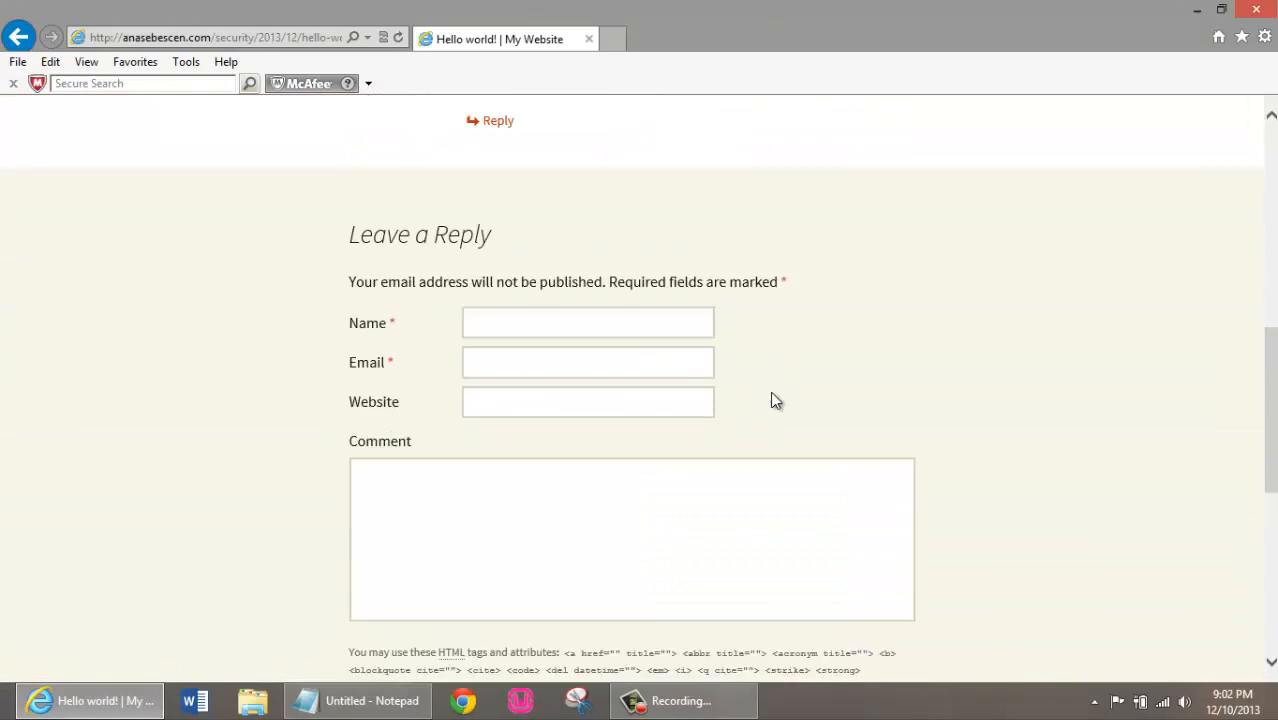
pyautogui.scroll(2, 765, 381)
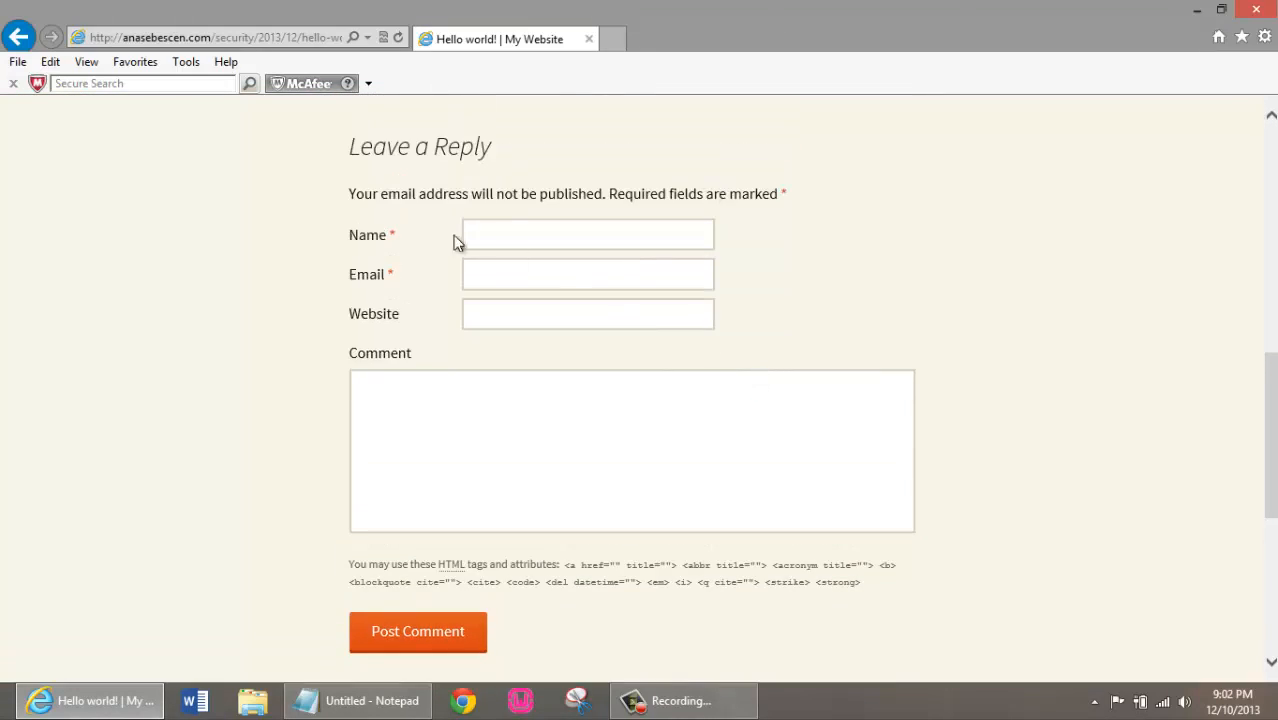
pyautogui.click(540, 233)
pyautogui.write('Nina')
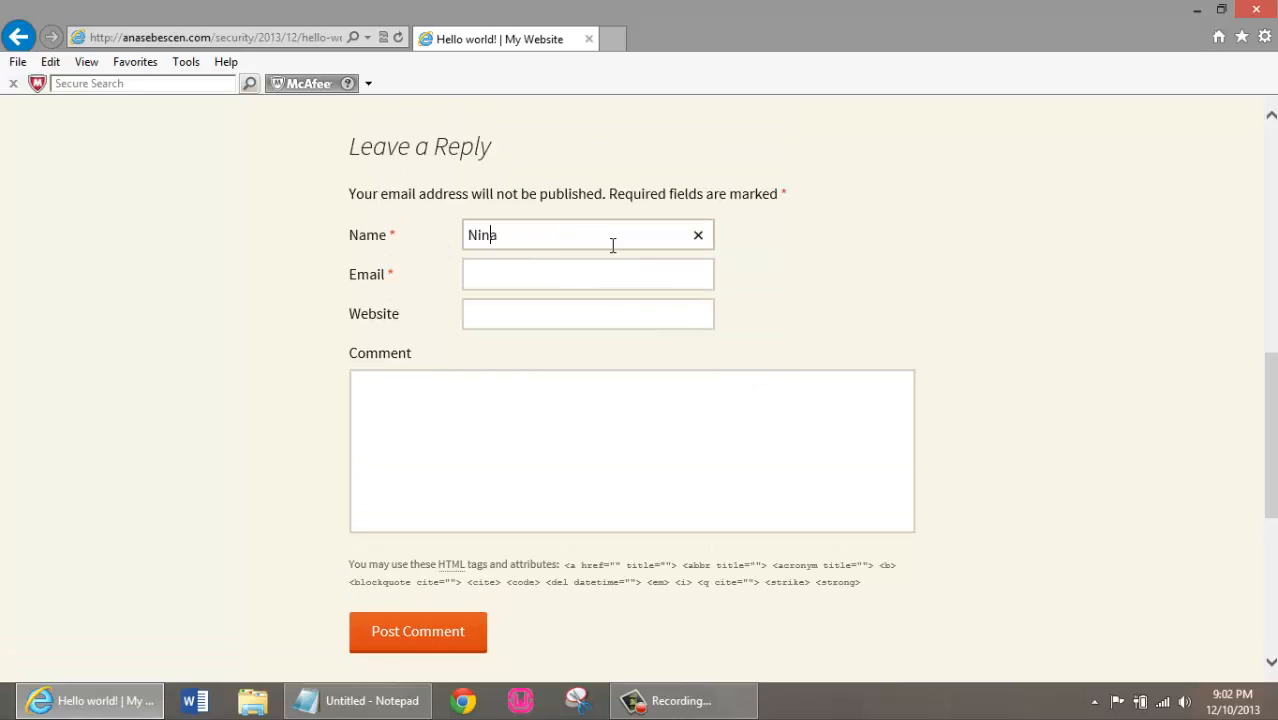
pyautogui.press('Tab')
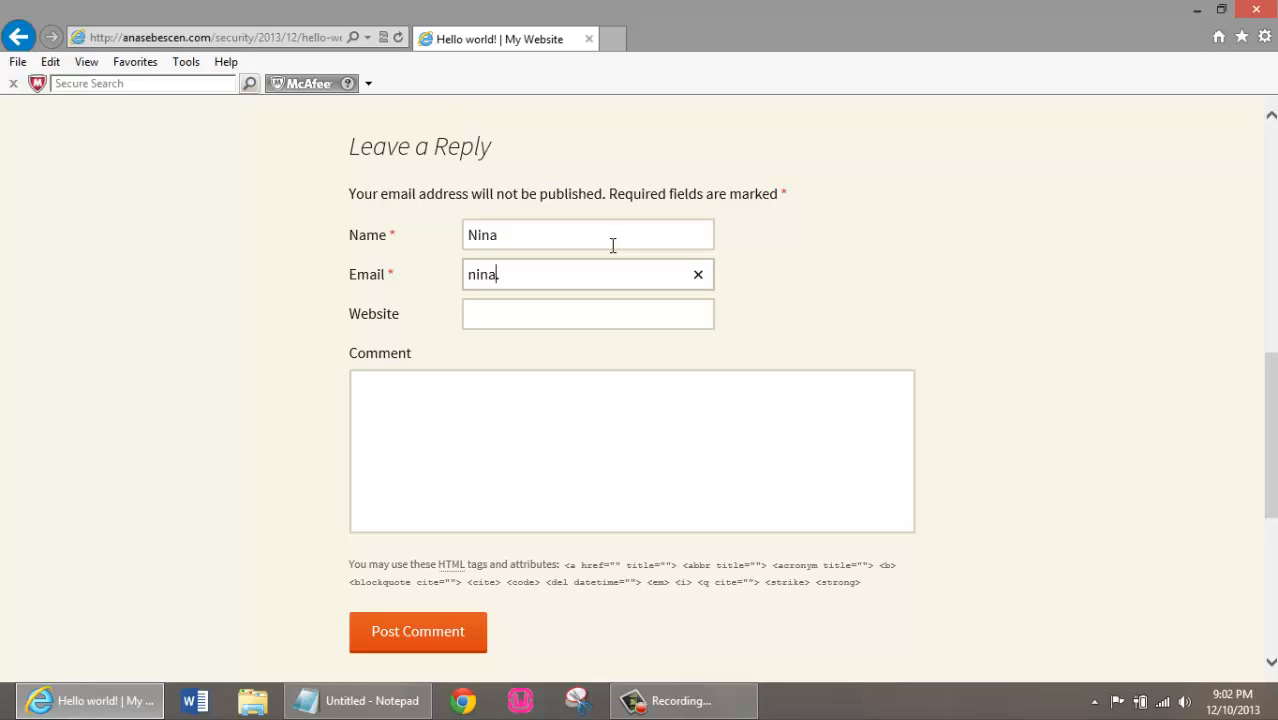
# Enter the comment "Great post.", leaving the Website field empty, and post it
pyautogui.press('Tab')
pyautogui.press('Tab')
pyautogui.write('Grea')
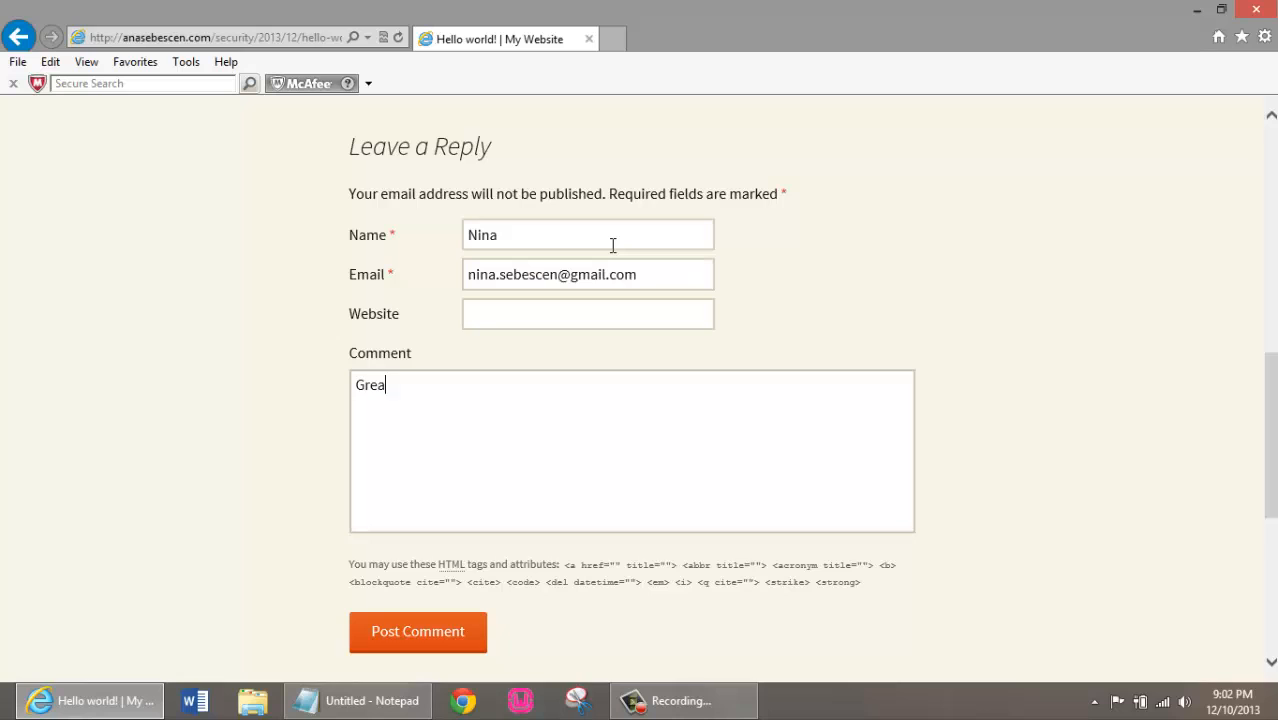
pyautogui.write('t post.')
pyautogui.click(443, 636)
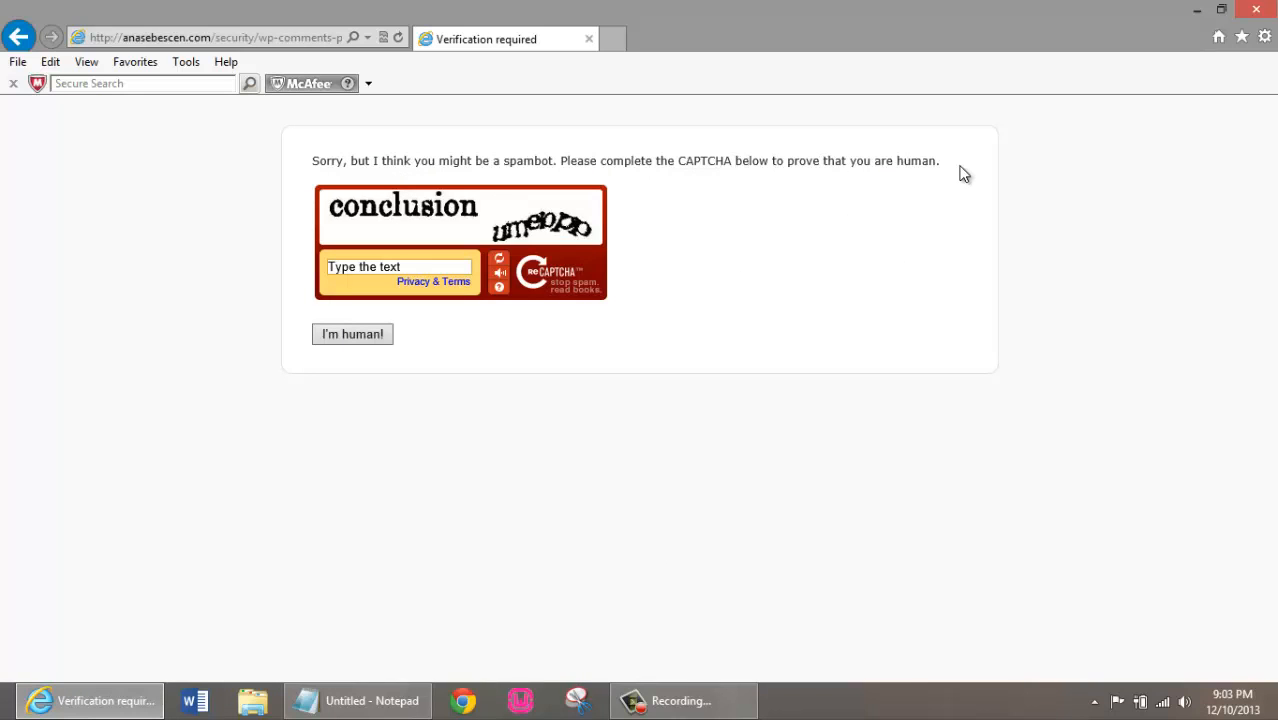
# Enter "conclusion umeppp" as the reCAPTCHA text and submit it as a human verification
pyautogui.click(414, 266)
pyautogui.write('conclusion')
pyautogui.write('umeppp')
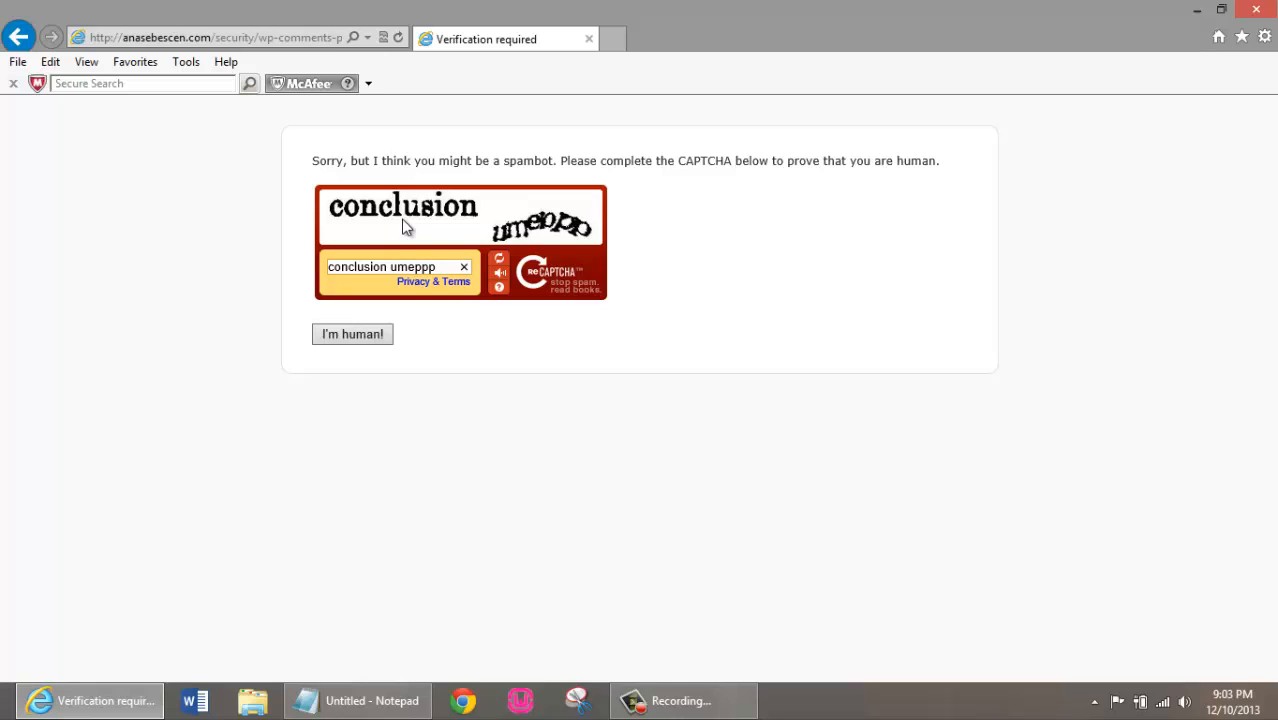
pyautogui.click(374, 333)
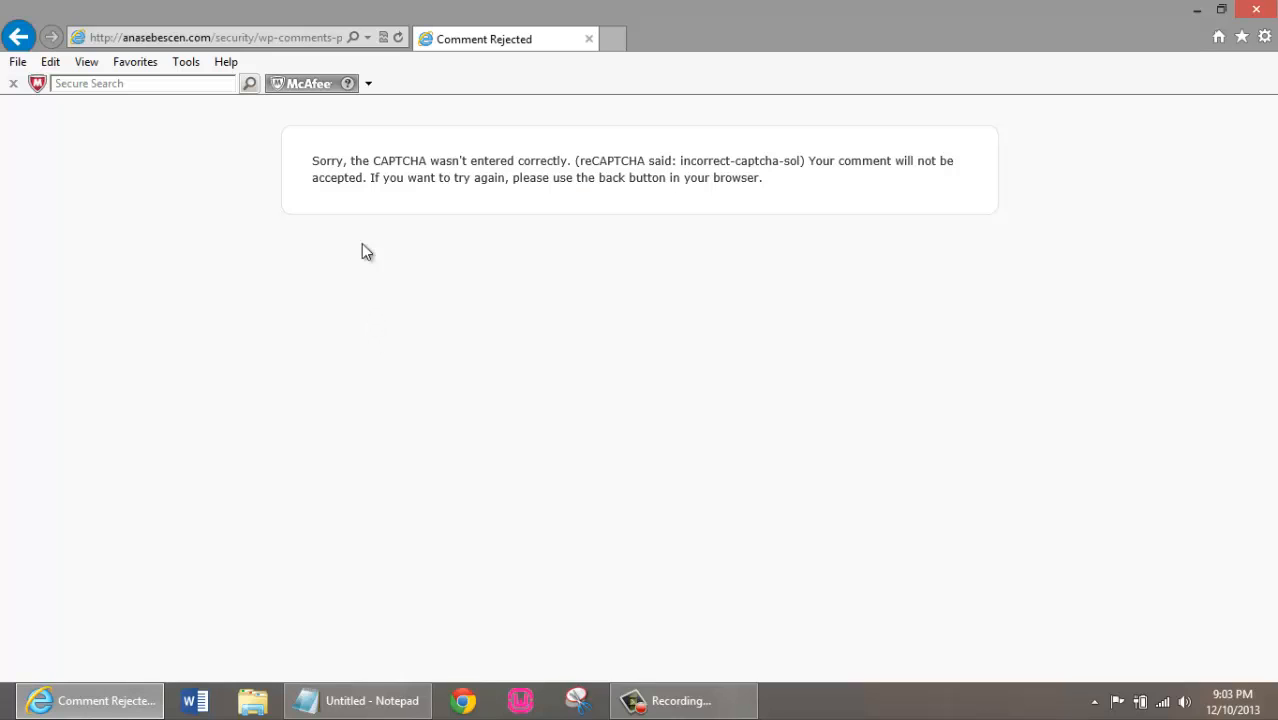
# Go back from the comment rejection page and open the site's WordPress admin dashboard in a new tab
pyautogui.click(20, 37)
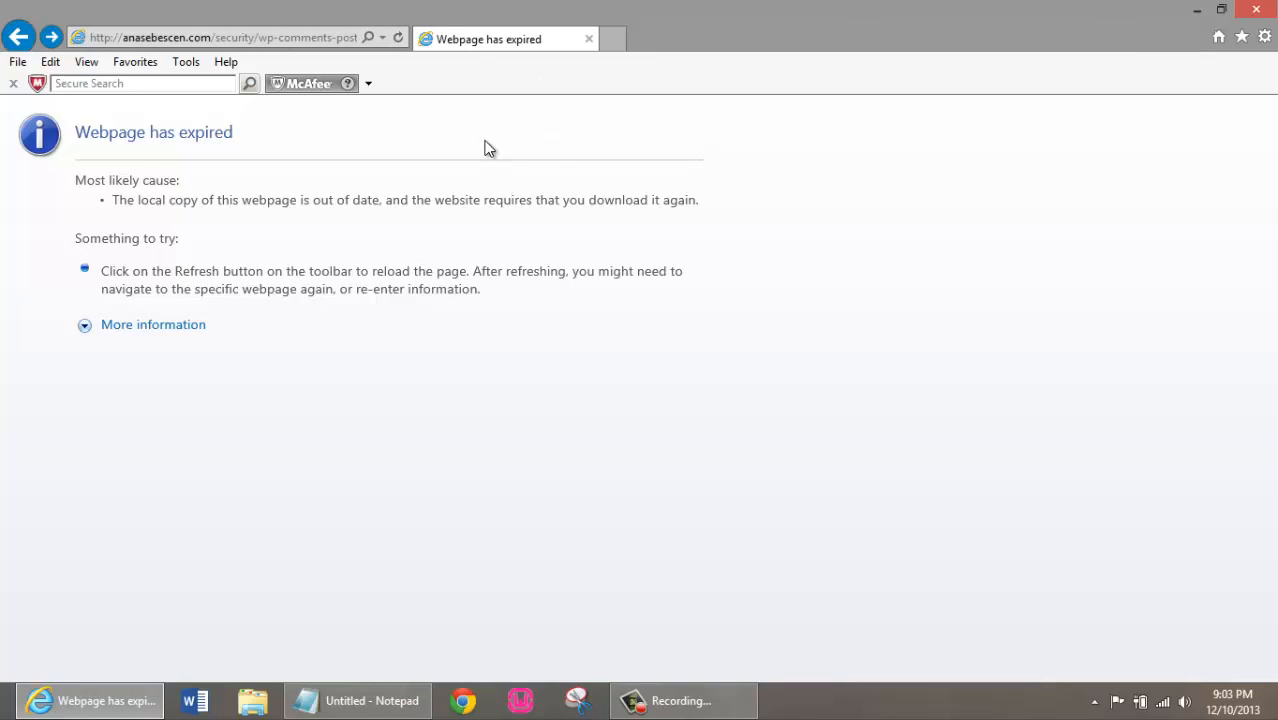
pyautogui.click(610, 39)
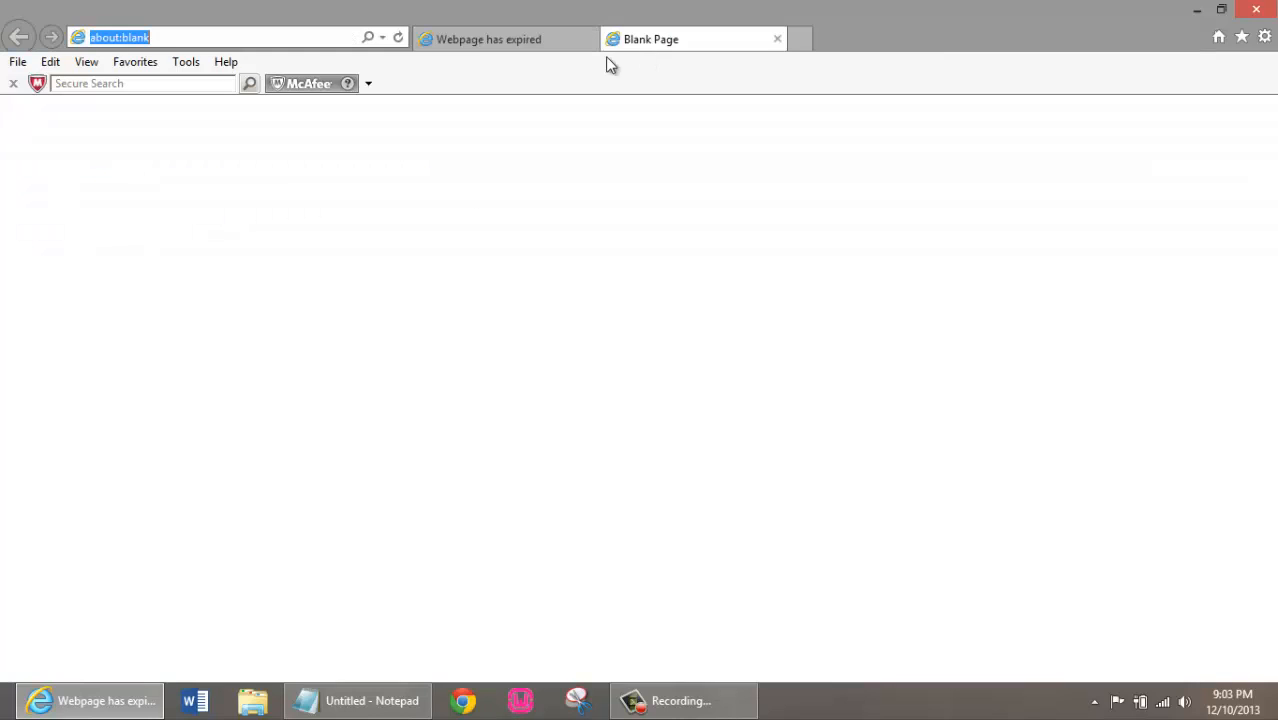
pyautogui.click(179, 39)
pyautogui.doubleClick(179, 40)
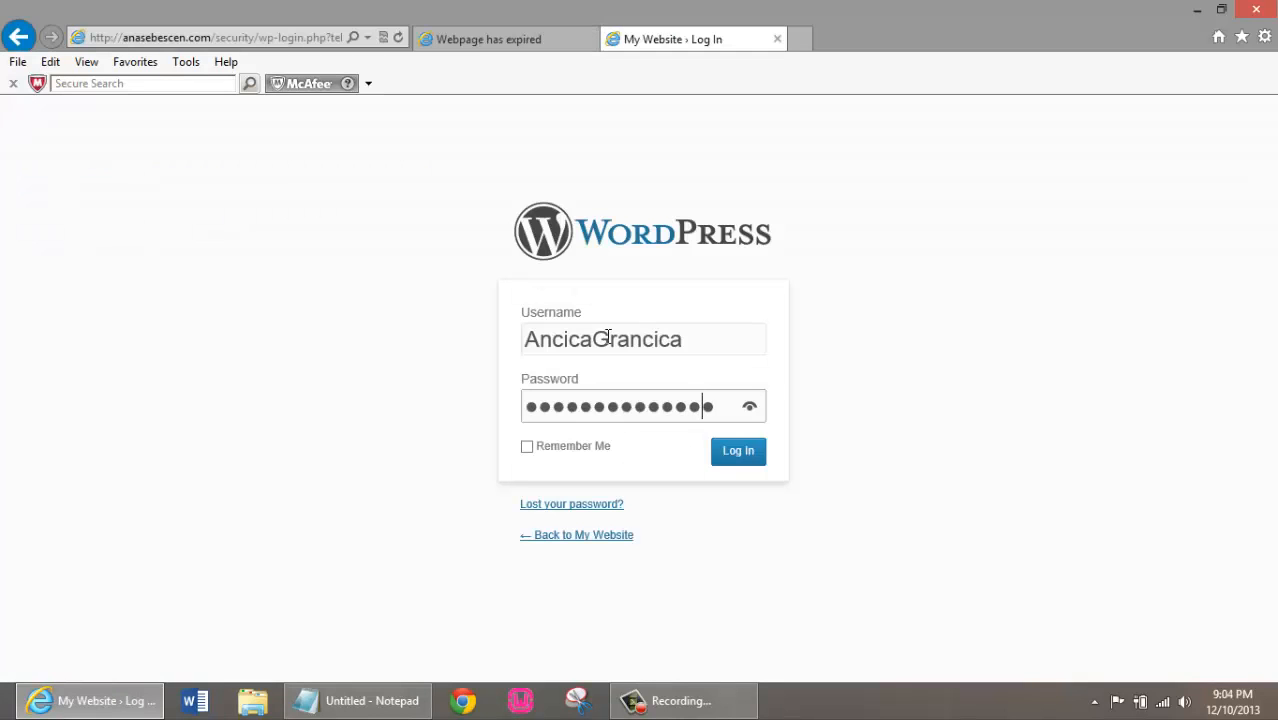
pyautogui.press('Return')
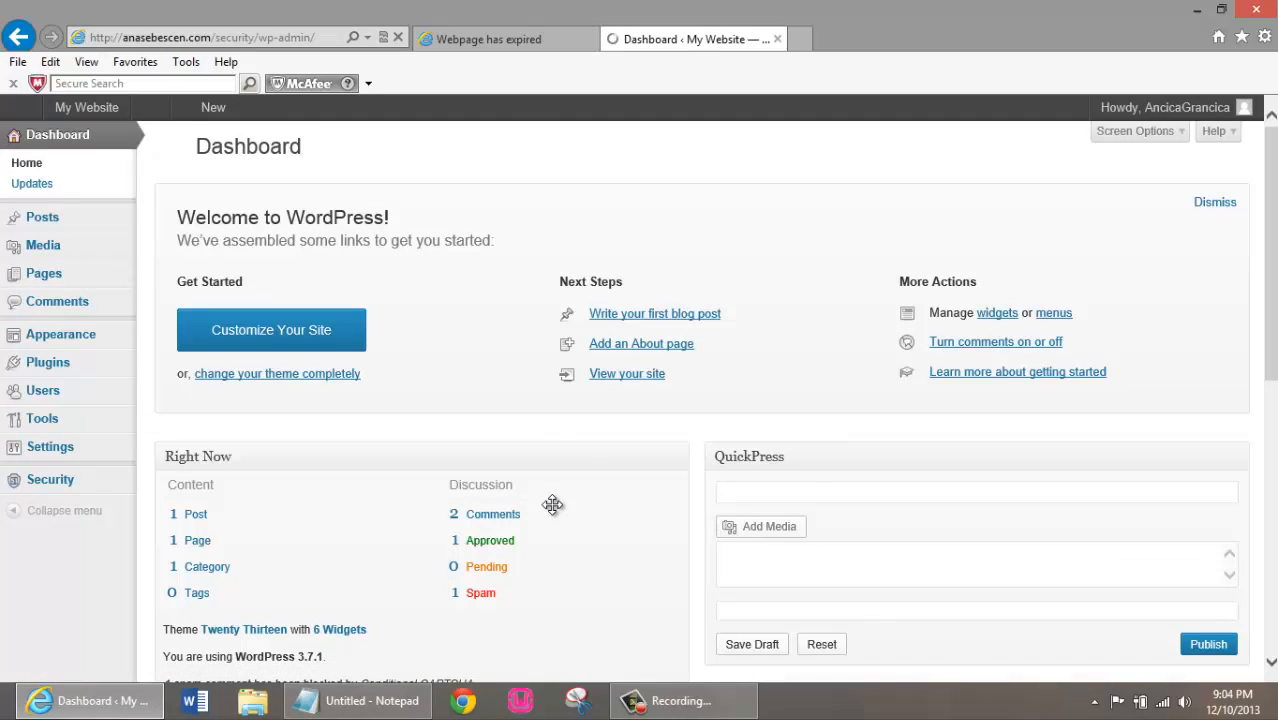
# Mark the "Great post." comment in the spam queue as not spam and show the pending comments
pyautogui.click(482, 595)
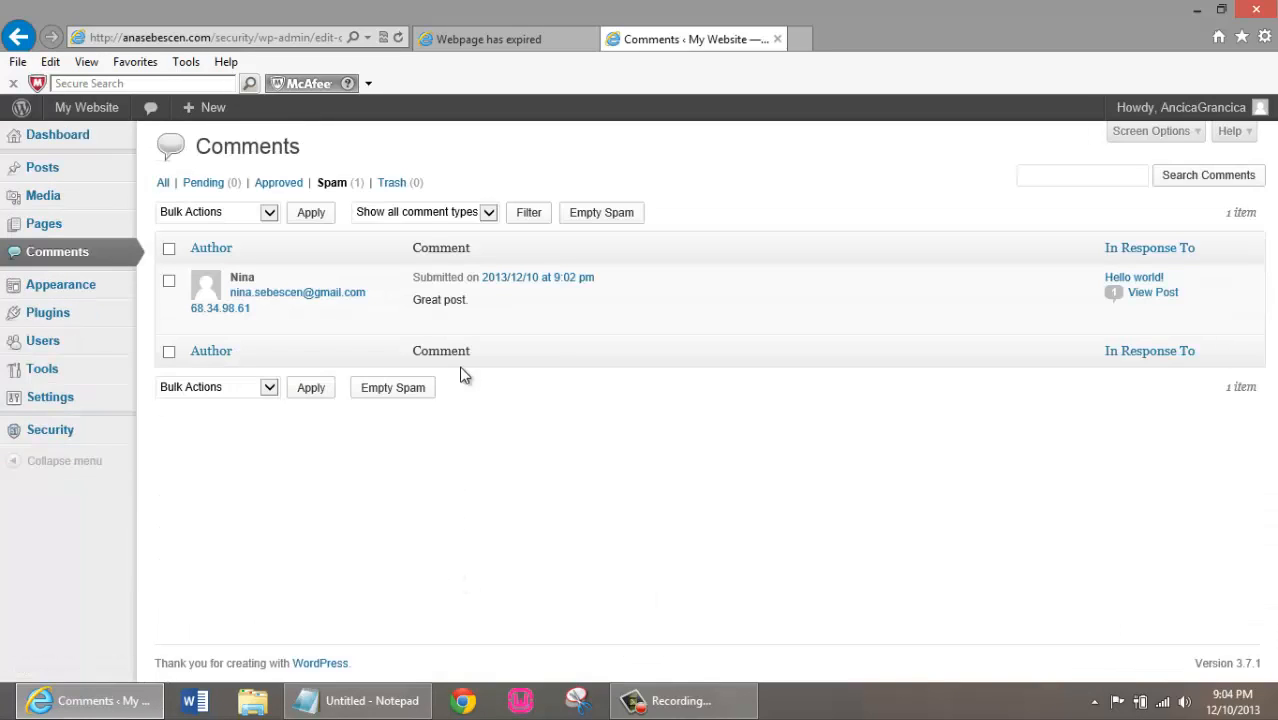
pyautogui.moveTo(438, 296)
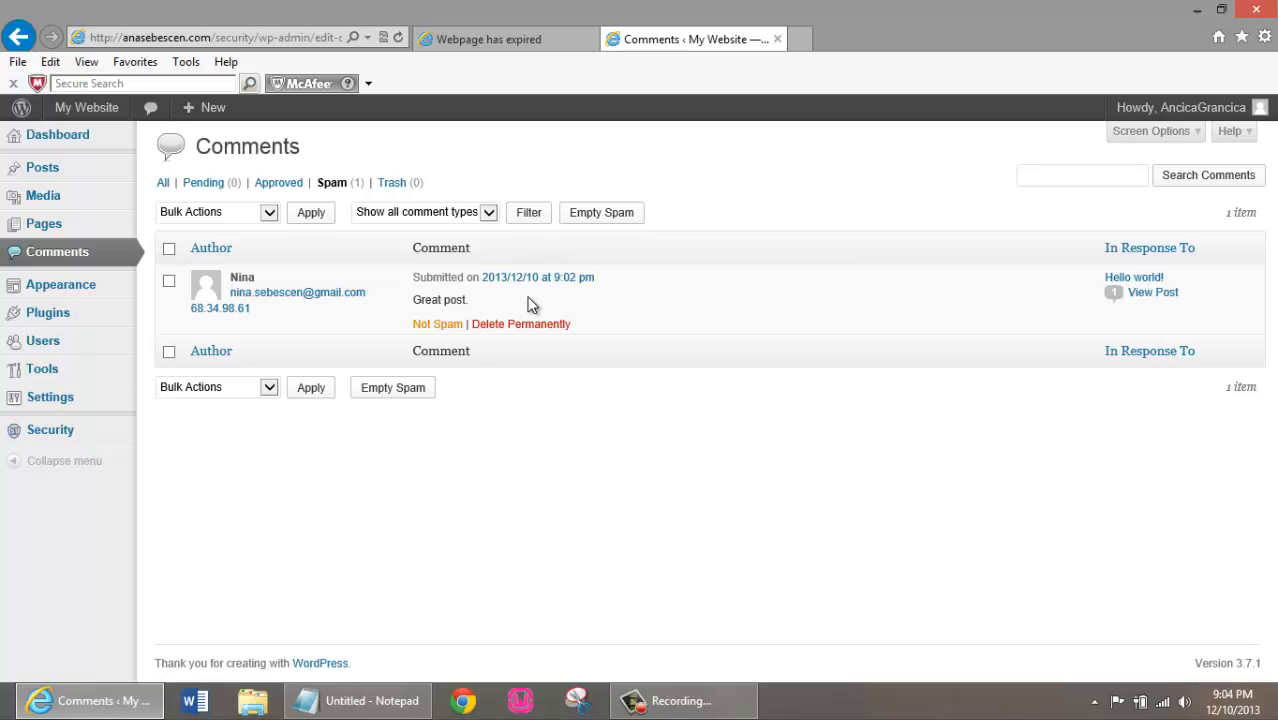
pyautogui.click(437, 323)
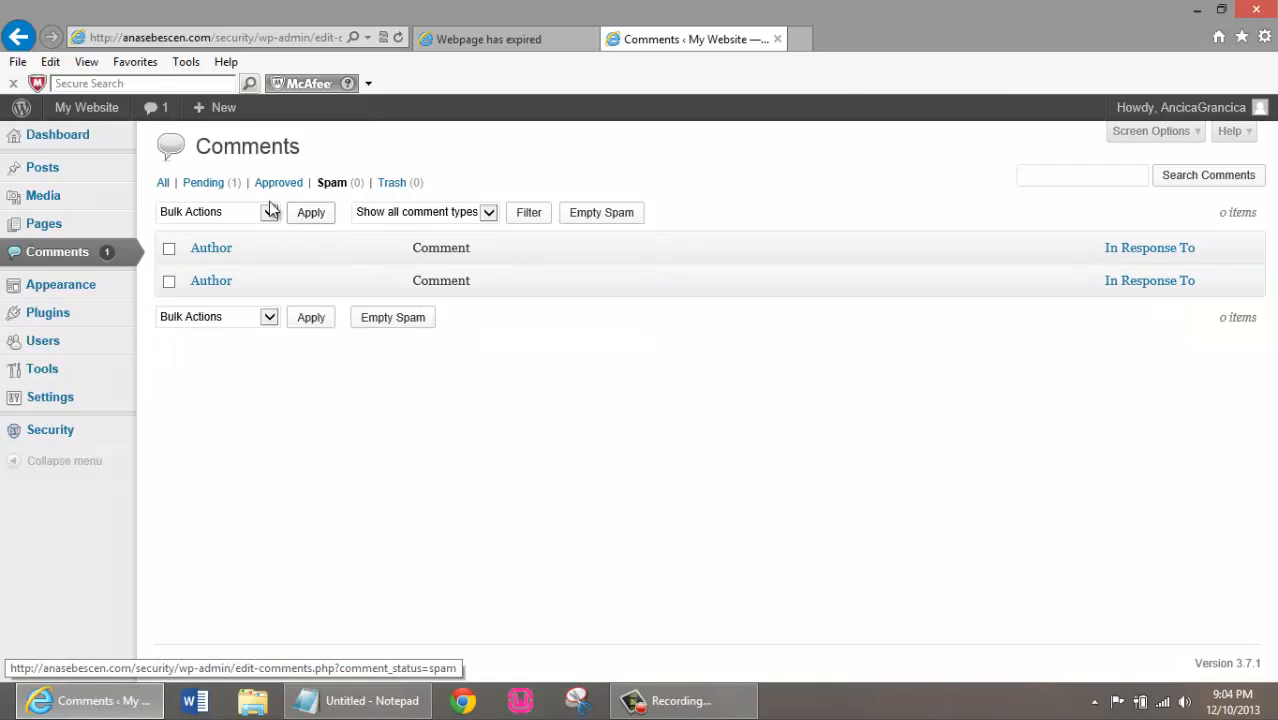
pyautogui.click(210, 184)
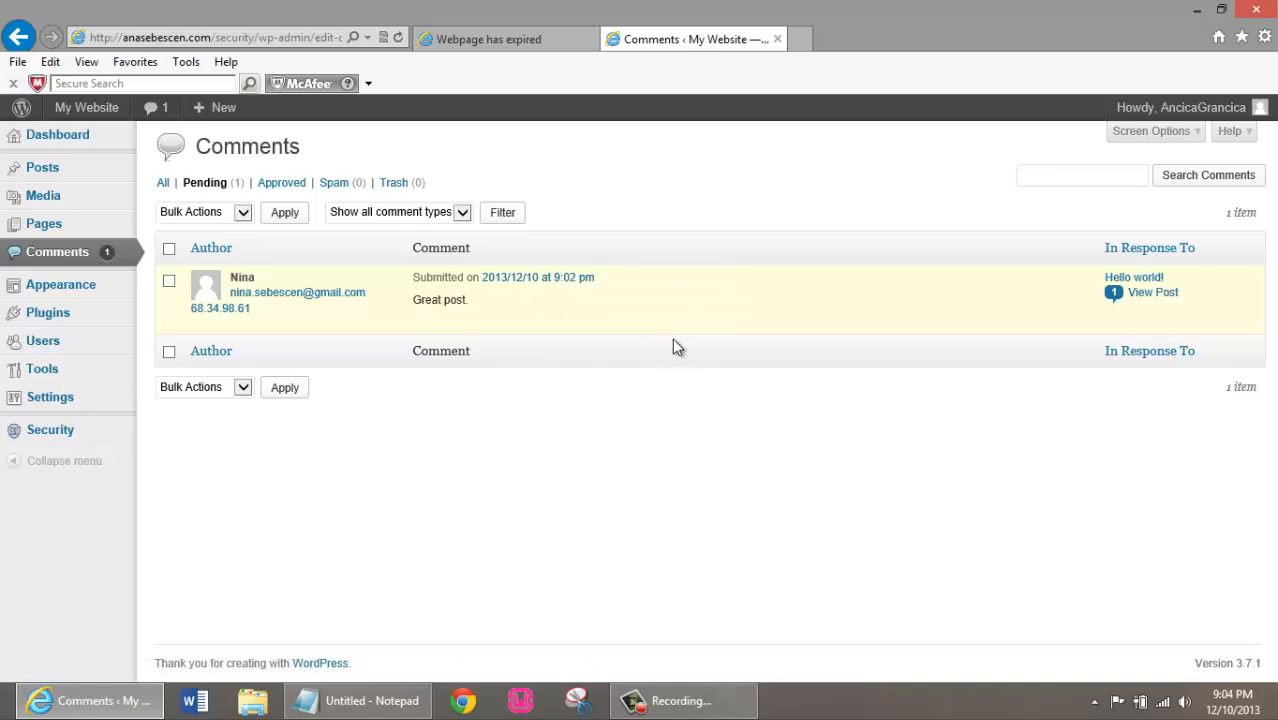
pyautogui.moveTo(639, 322)
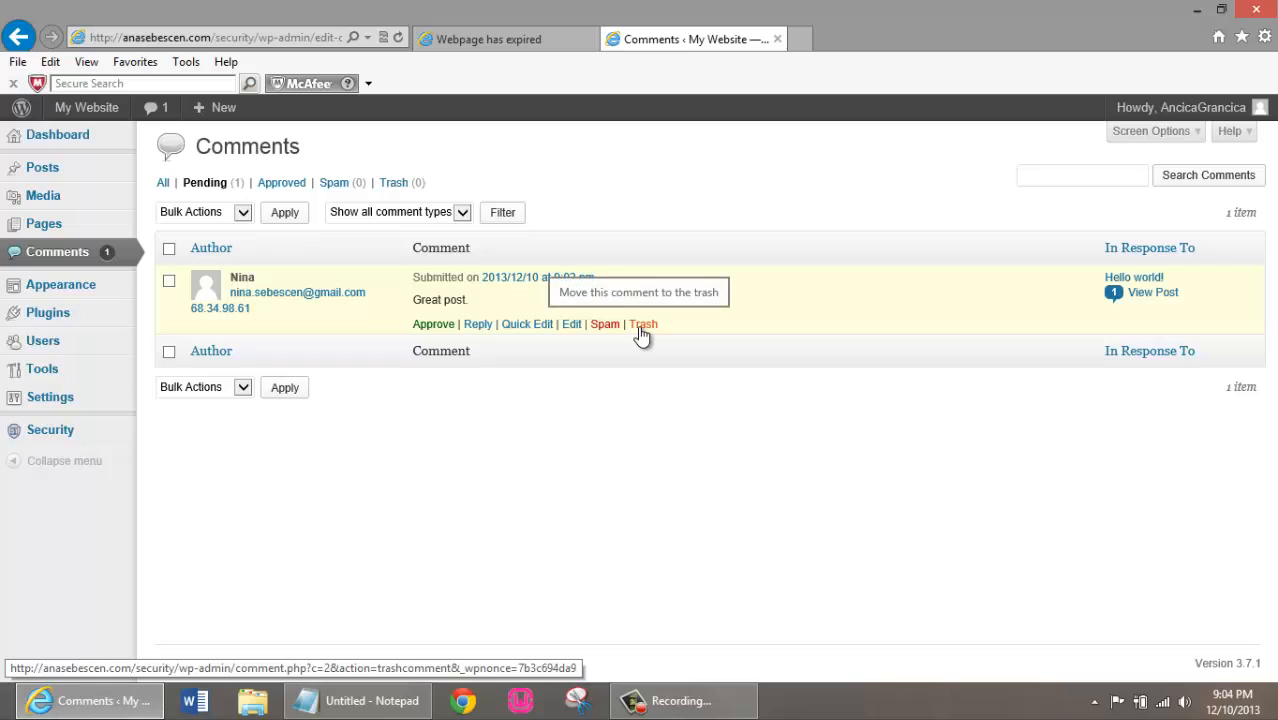